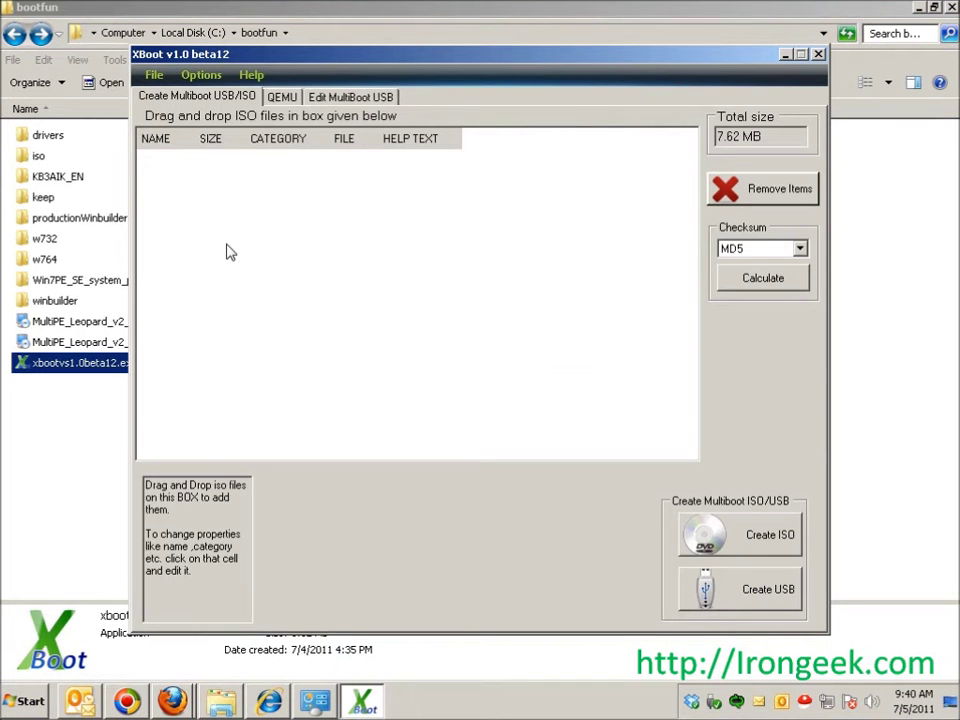
Open the iso folder inside bootfun and arrange its window so the XBoot file list stays reachable beside it
double_click(38, 156)
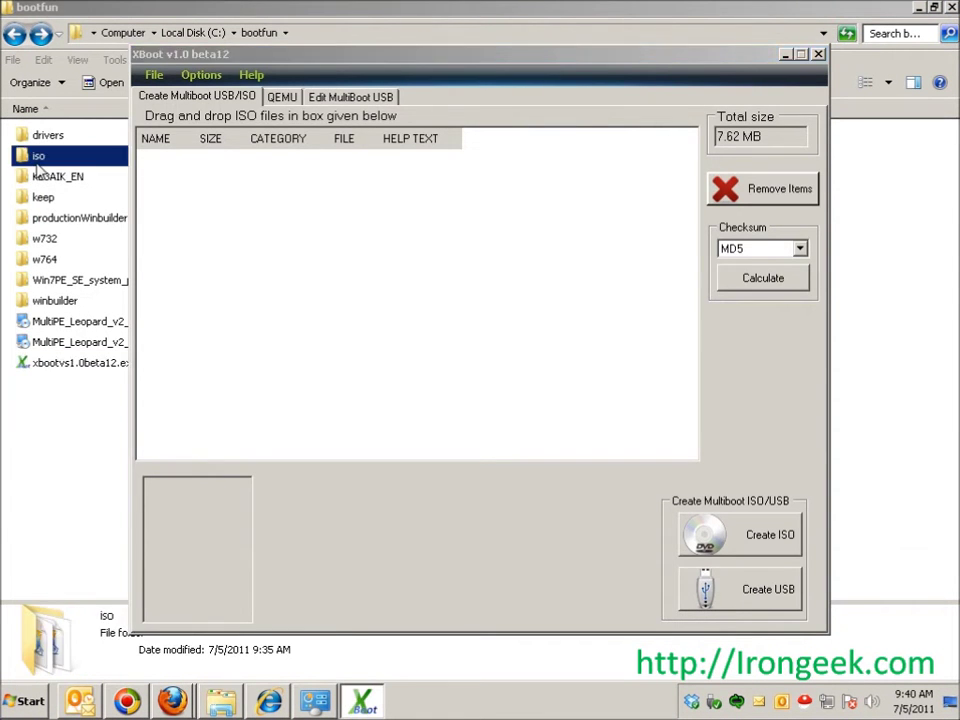
double_click(370, 8)
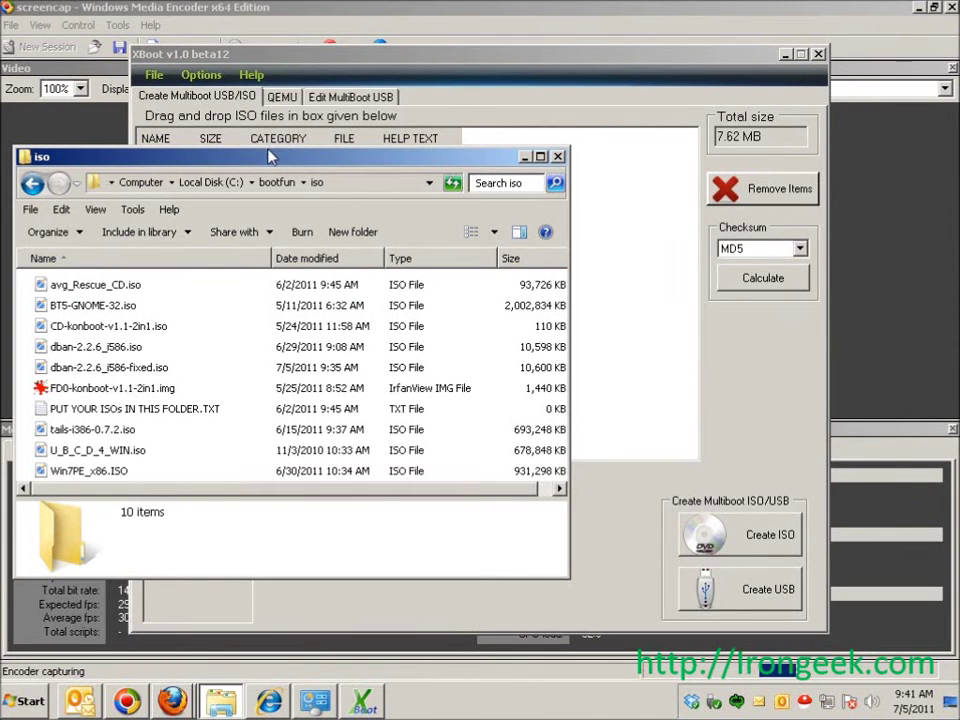
left_click_drag(273, 153, 285, 40)
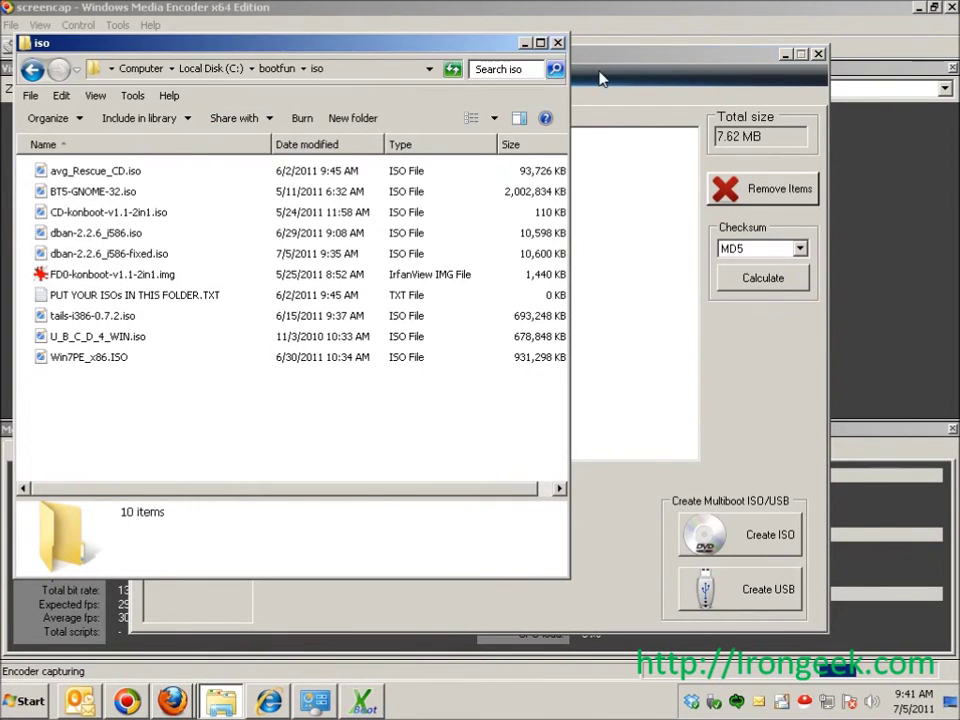
left_click_drag(567, 60, 672, 70)
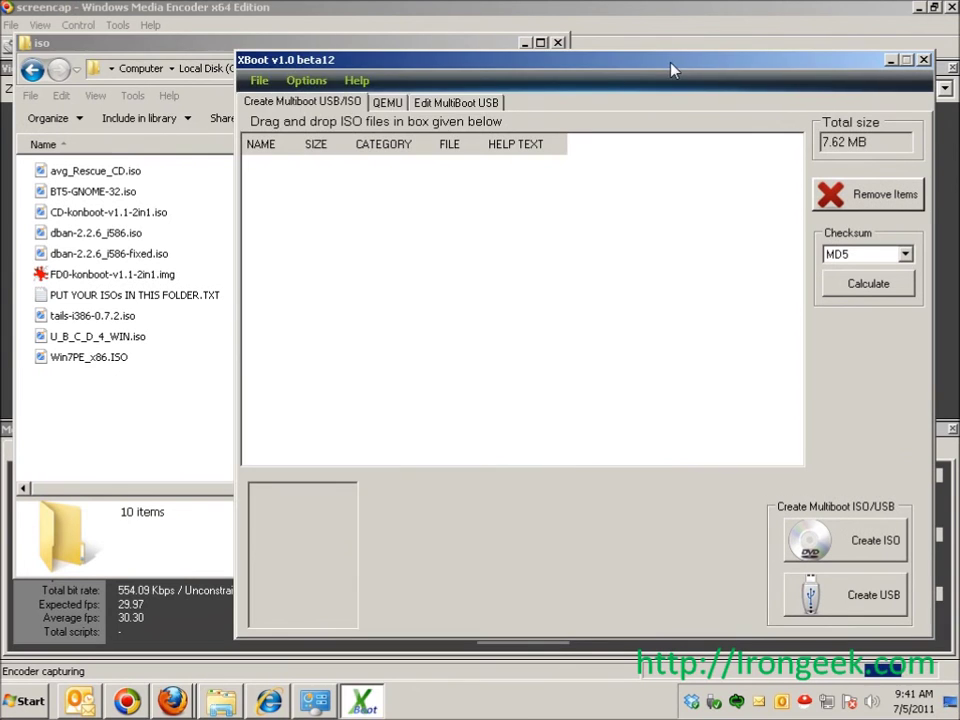
Add Win7PE_x86.ISO to the XBoot list, identified as Utility PE, MSDART, ERD (Windows vista & 7 only)
left_click(139, 440)
left_click(137, 357)
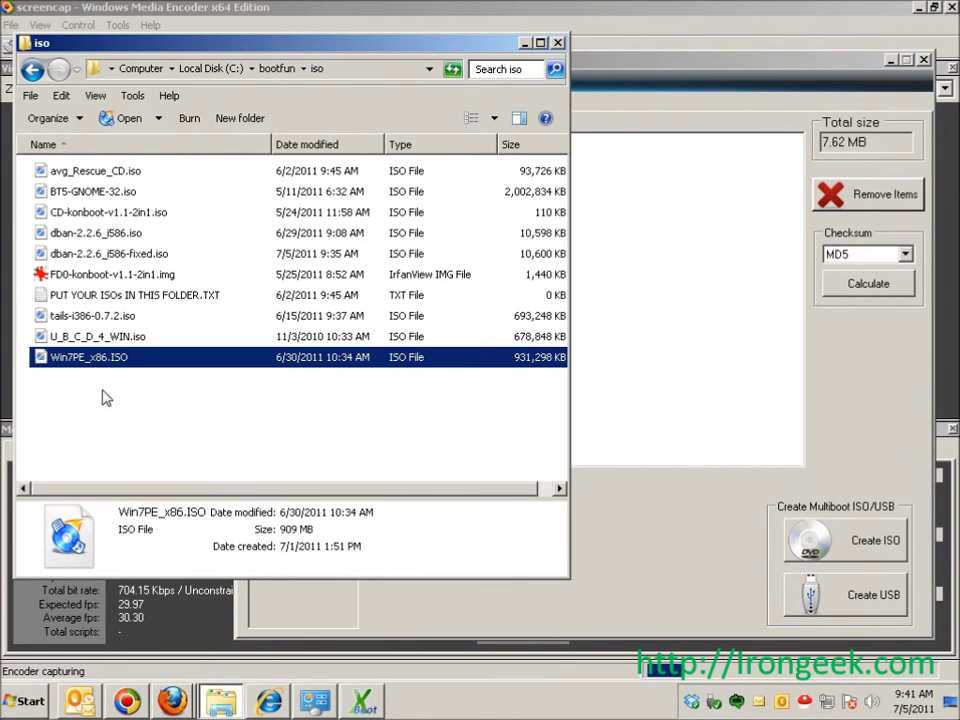
left_click_drag(100, 357, 636, 322)
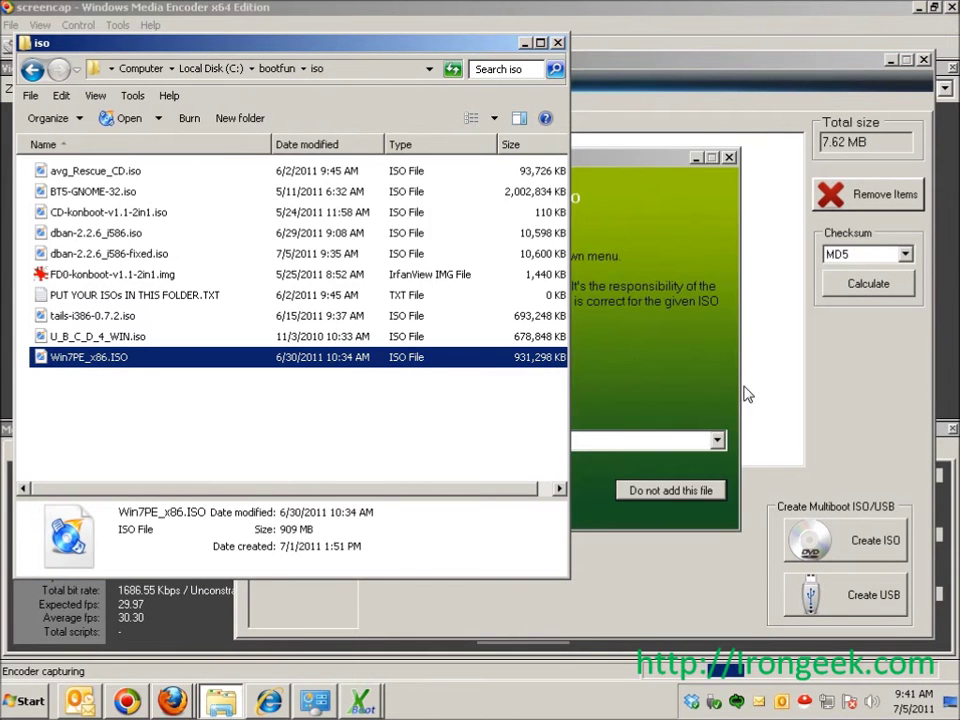
left_click(680, 400)
left_click(607, 441)
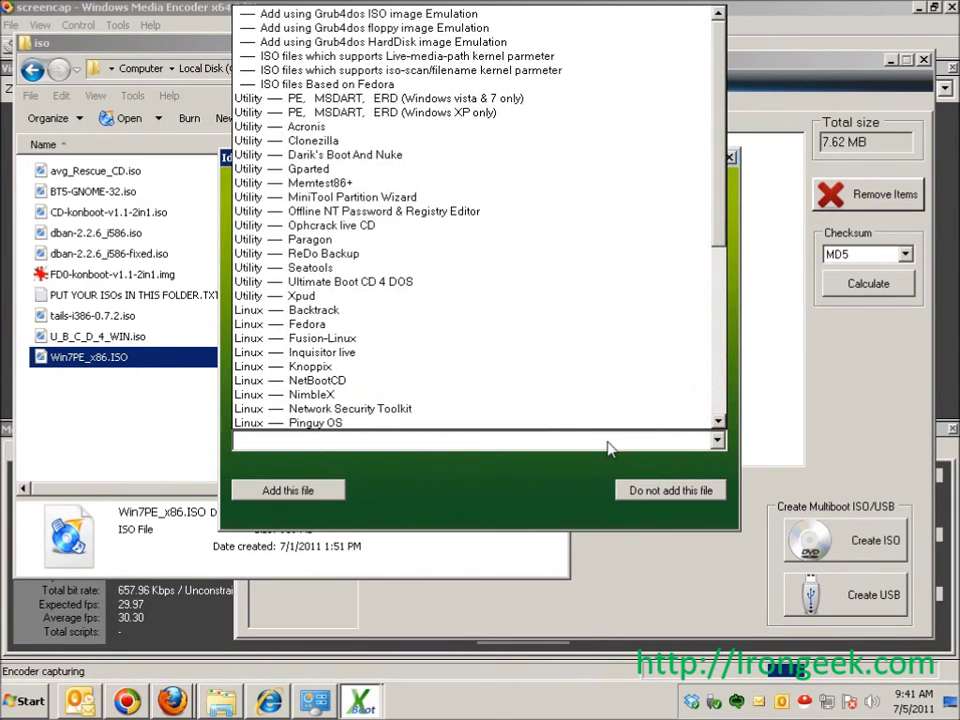
left_click(420, 100)
left_click(320, 495)
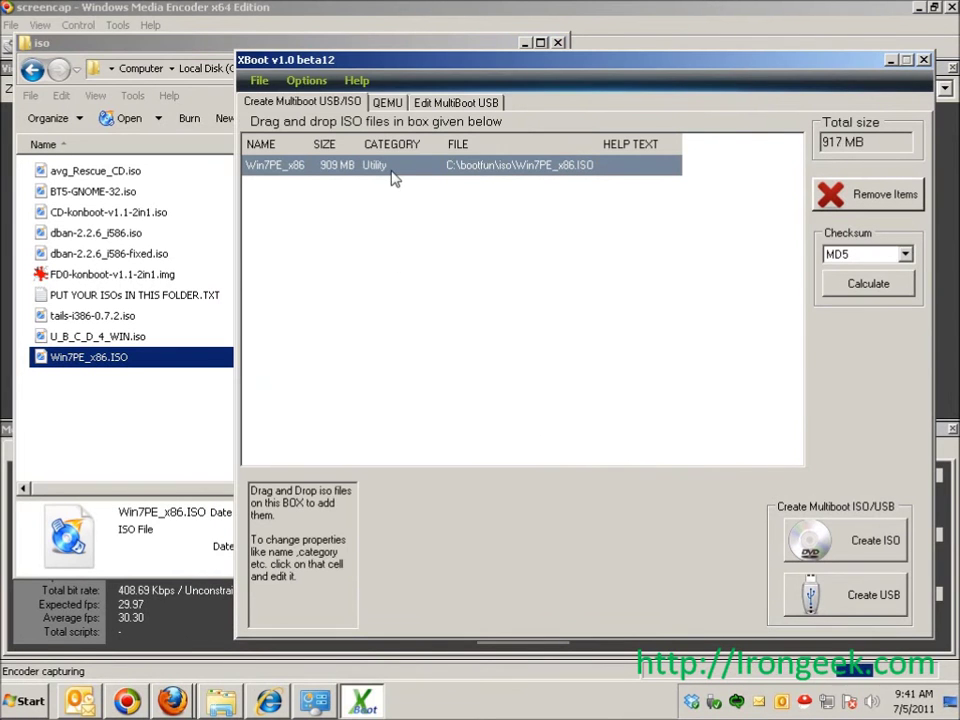
Clear the category of the Win7PE_x86 entry and rename the entry "Irongeek's Win7PE_x86"
left_click(390, 166)
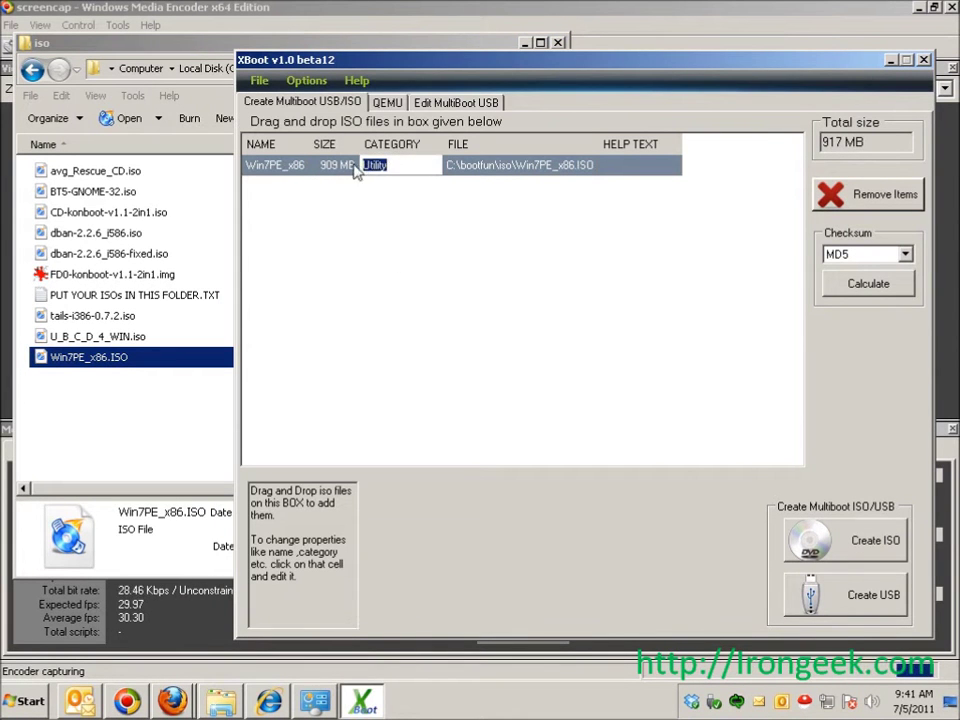
key("Delete")
left_click(253, 171)
left_click(258, 168)
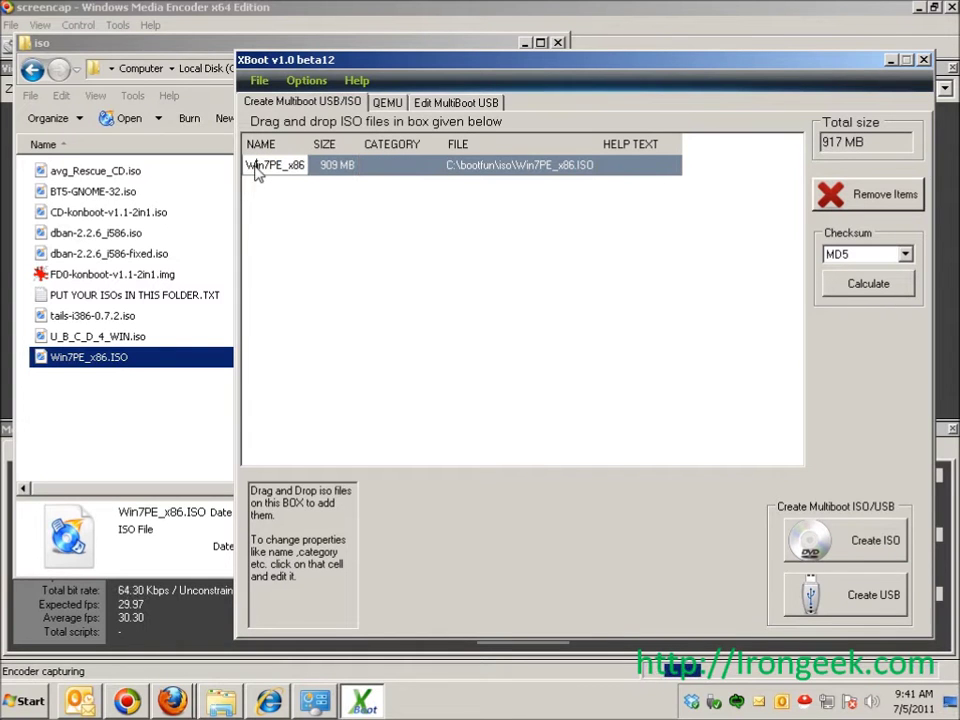
type("Irongeek's Wi")
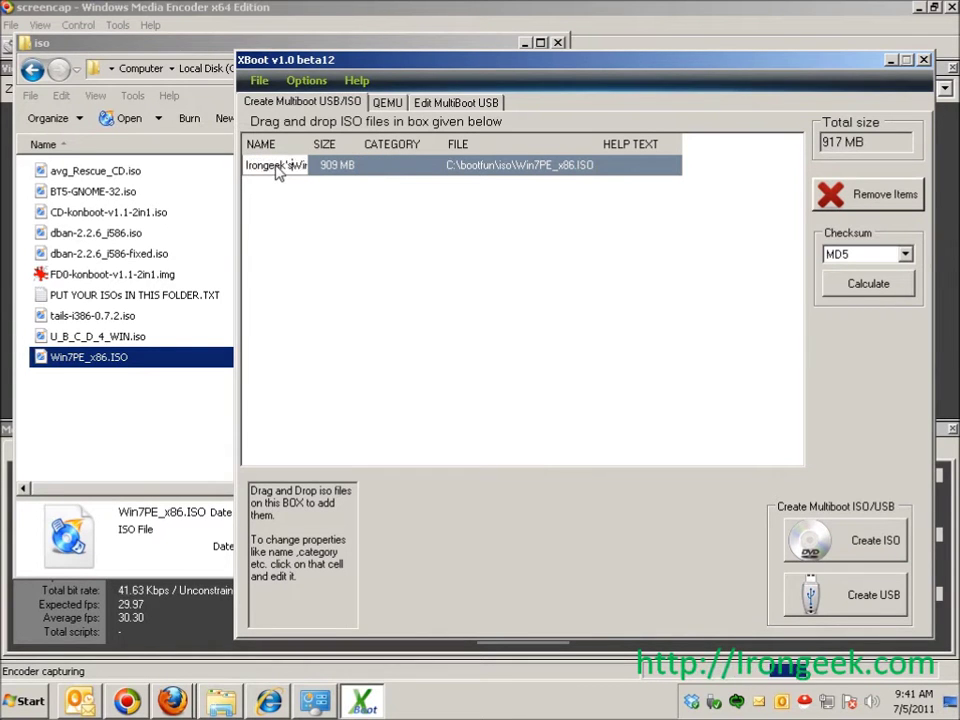
key("BackSpace")
type("'s")
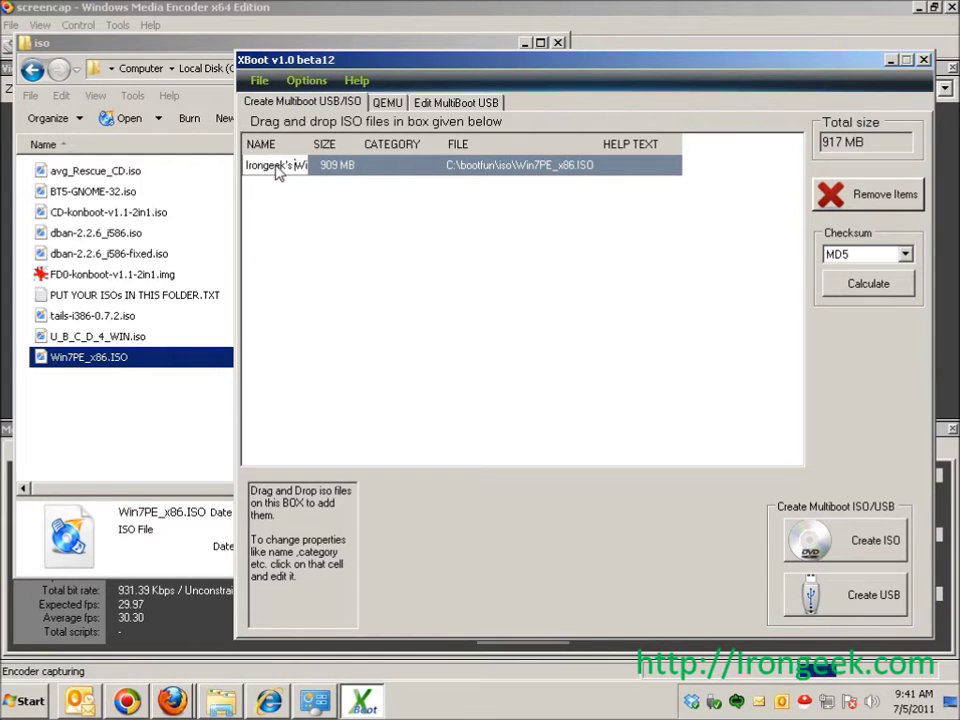
left_click(343, 240)
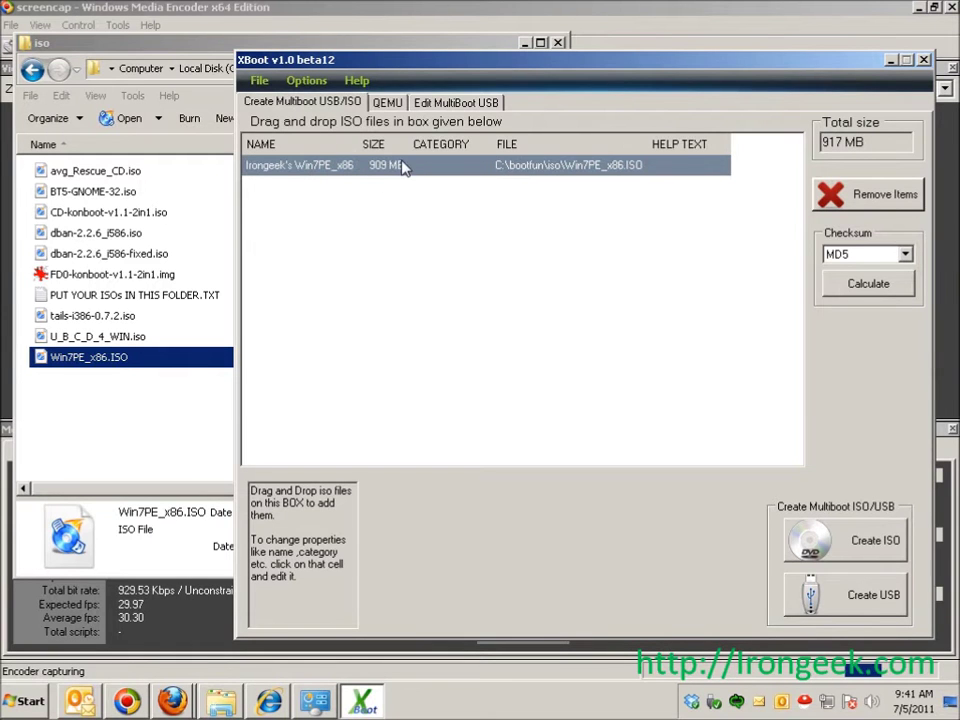
Add BT5-GNOME-32.iso to the XBoot list and clear the category of its Backtrack entry
left_click(101, 413)
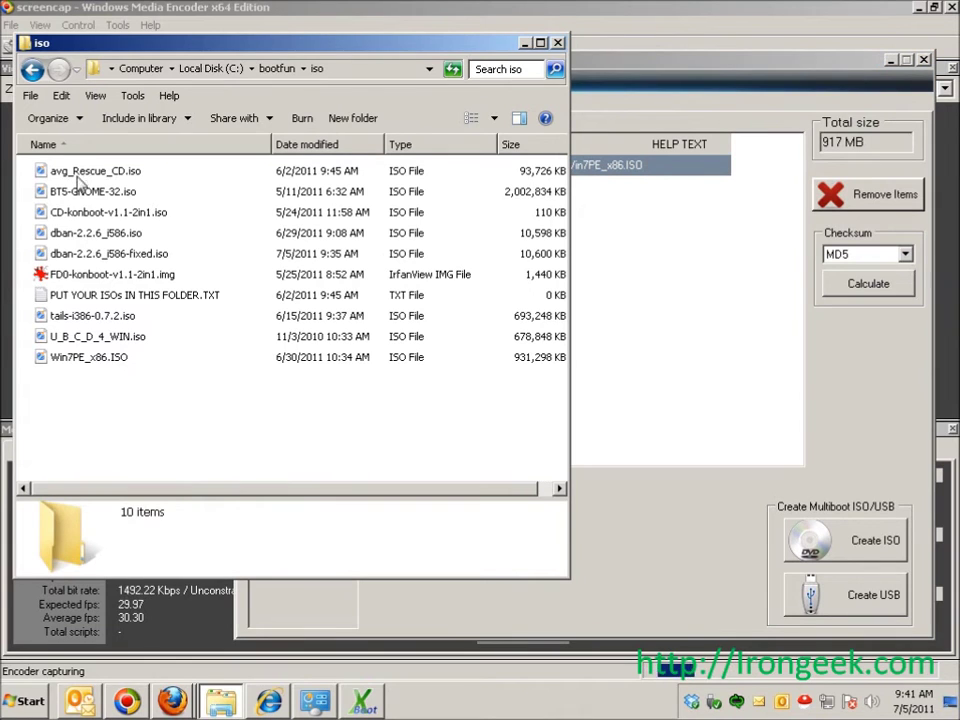
left_click_drag(82, 191, 613, 302)
left_click(613, 302)
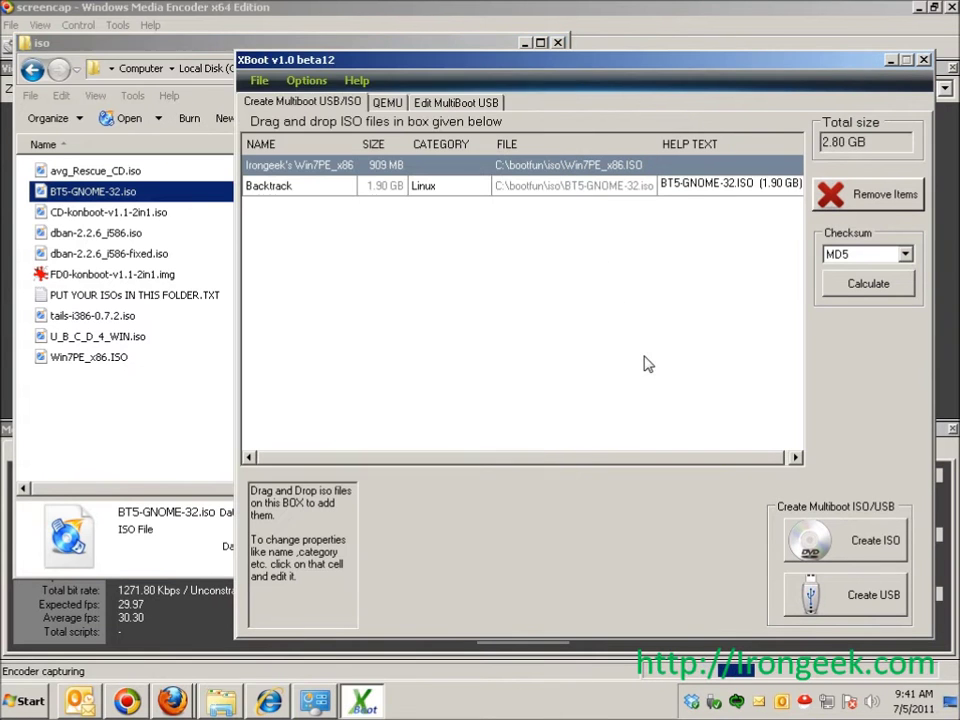
left_click(443, 190)
left_click(441, 189)
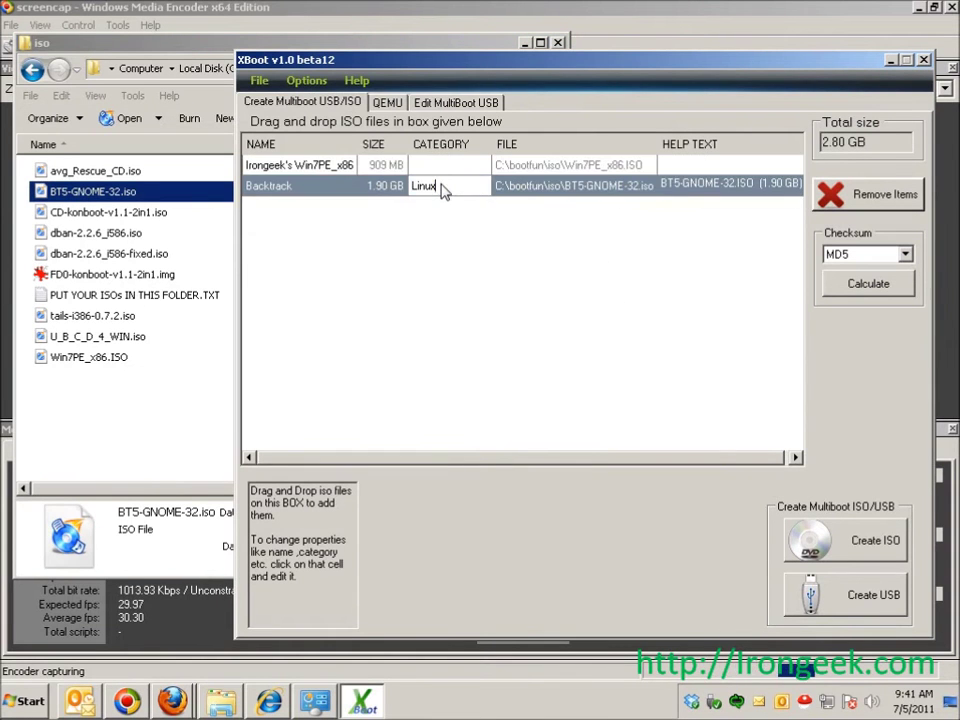
double_click(432, 187)
key("BackSpace")
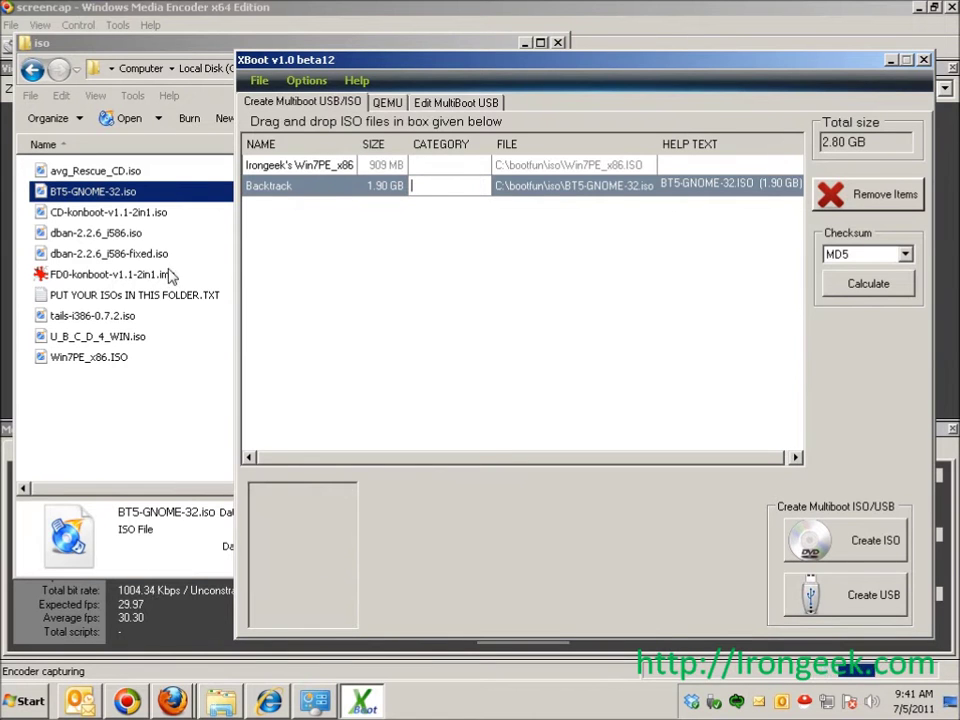
Add CD-konboot-v1.1-2in1.iso to the XBoot list using Grub4dos ISO image Emulation
left_click(110, 218)
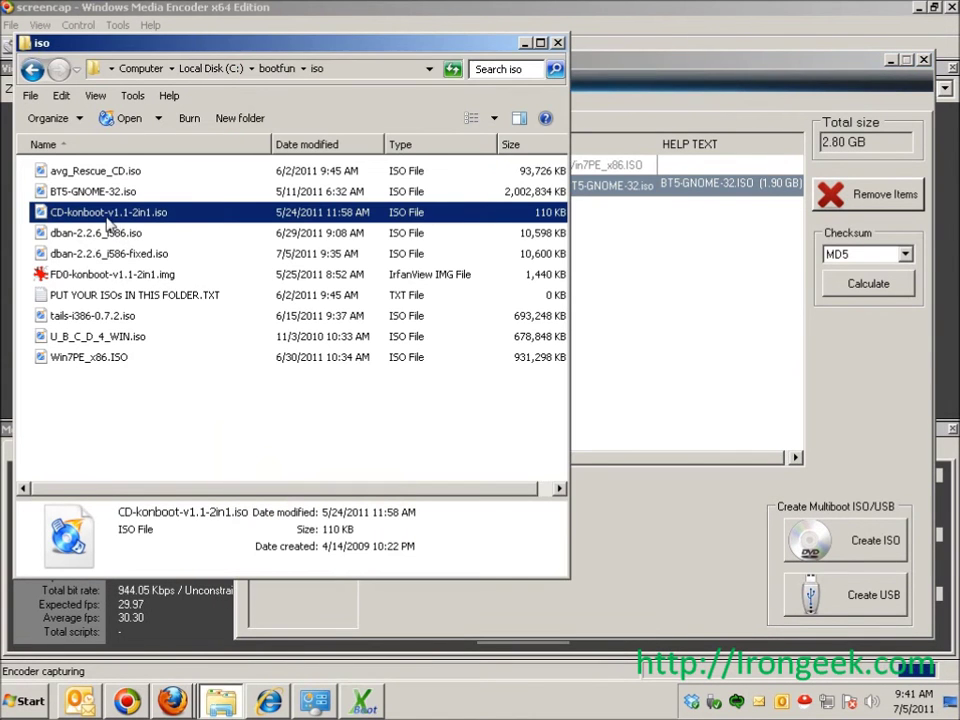
left_click_drag(617, 282, 617, 280)
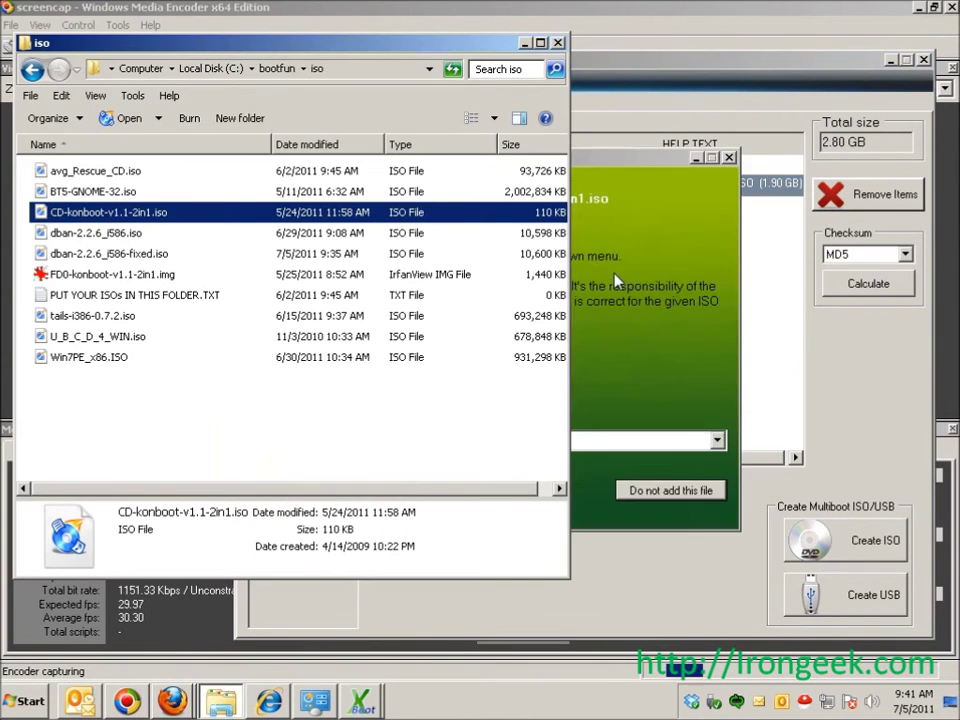
left_click(549, 445)
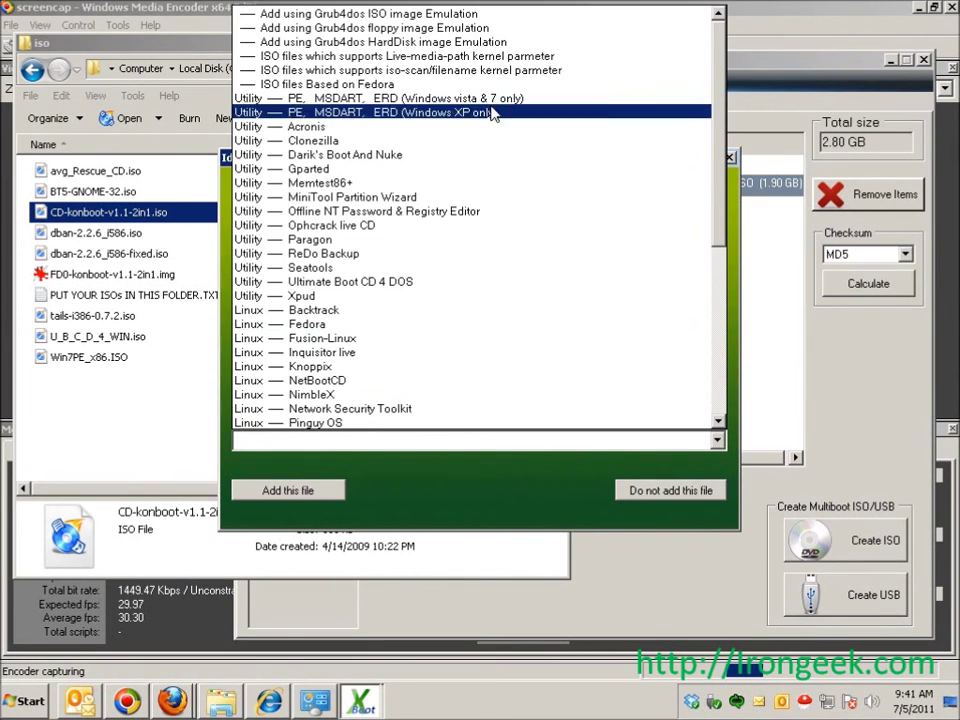
left_click(440, 16)
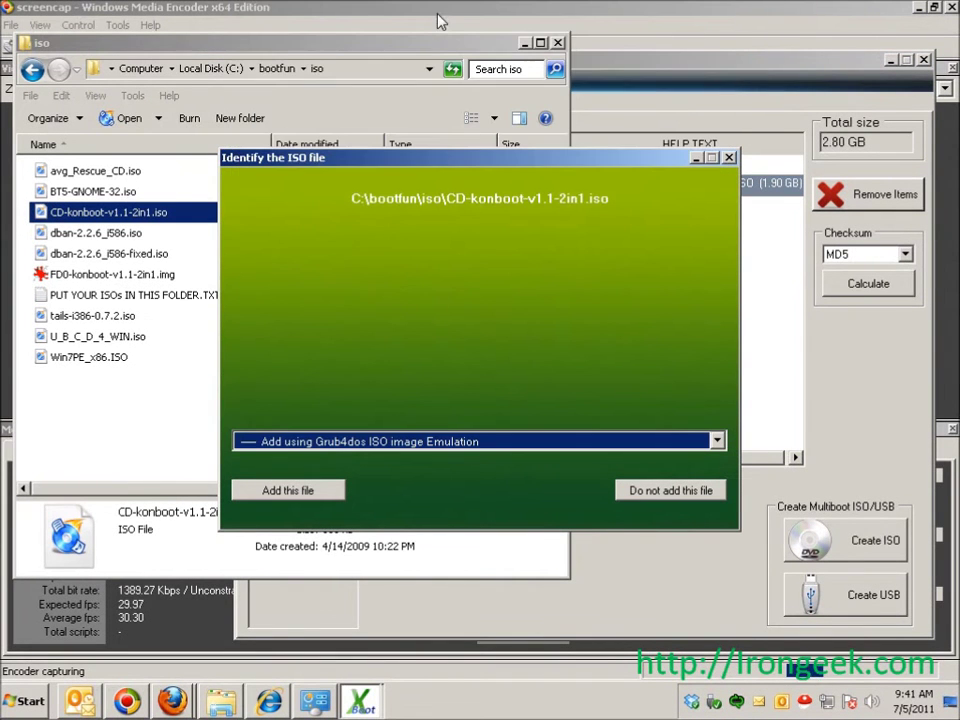
left_click(322, 491)
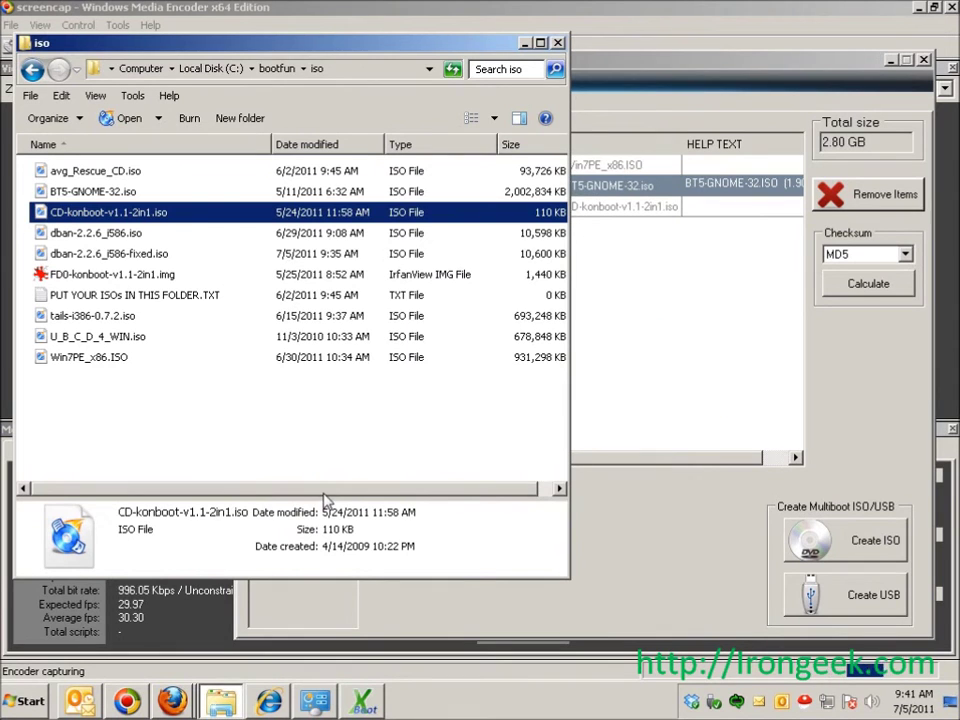
Add dban-2.2.6_i586-fixed.iso to the XBoot list and clear the category of its Darik's Boot And Nuke entry
left_click(110, 254)
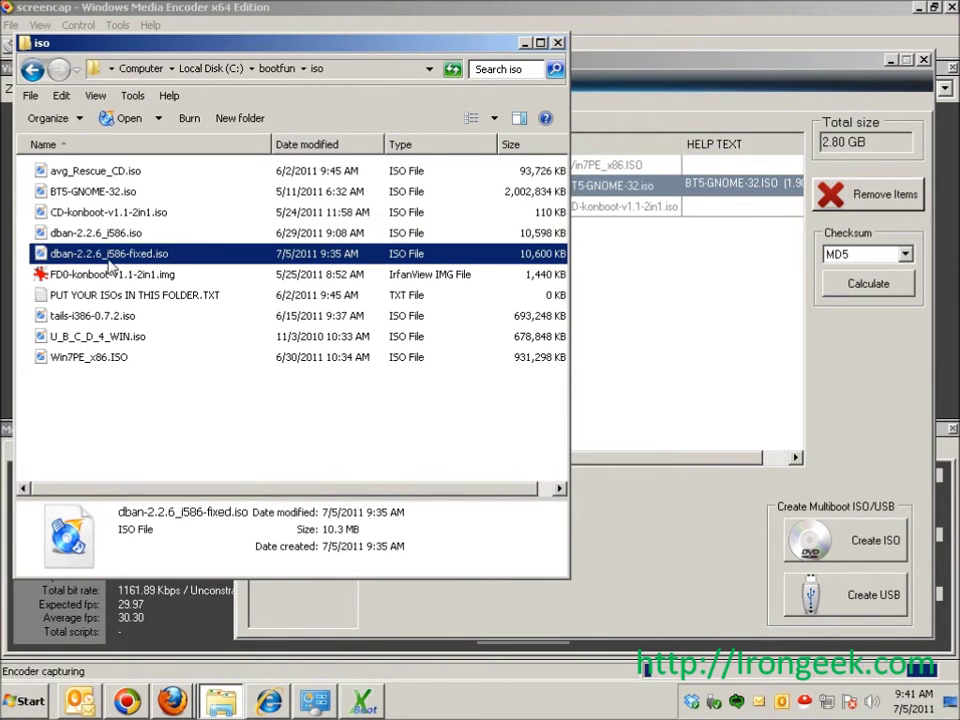
left_click_drag(110, 254, 678, 370)
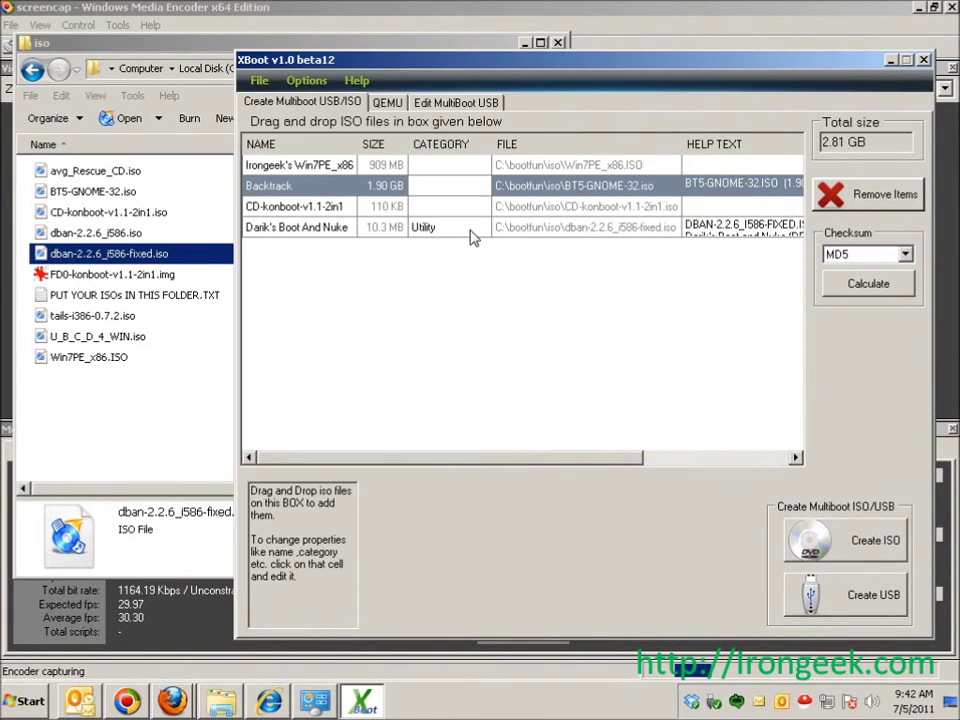
left_click(446, 229)
left_click(446, 229)
key("BackSpace")
Add tails-i386-0.7.2.iso from the iso folder to the XBoot list
left_click(200, 375)
left_click(150, 254)
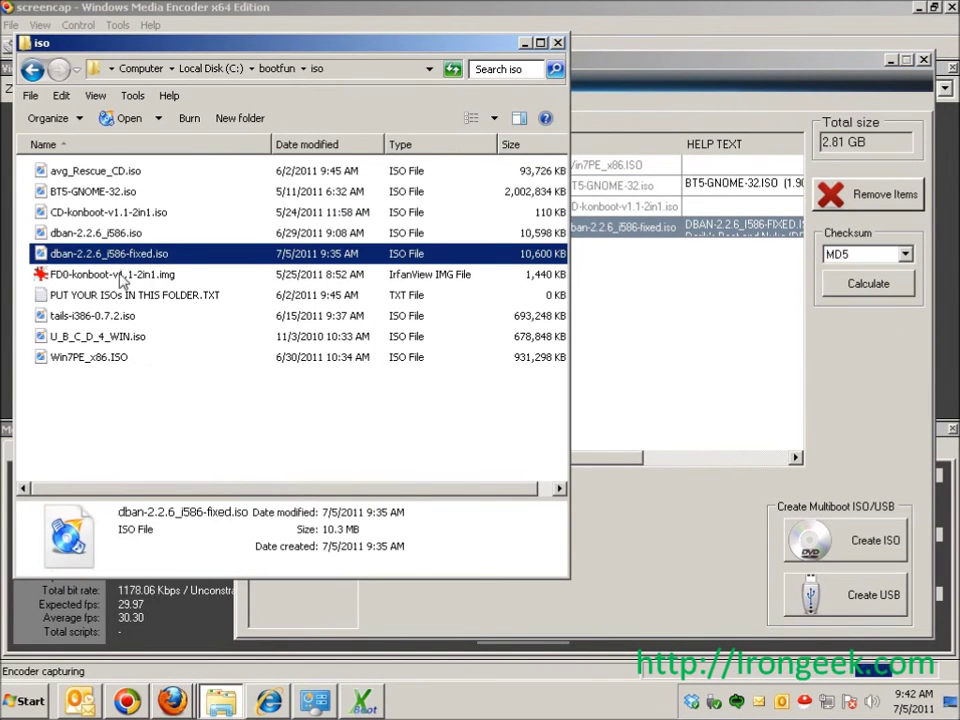
left_click(77, 315)
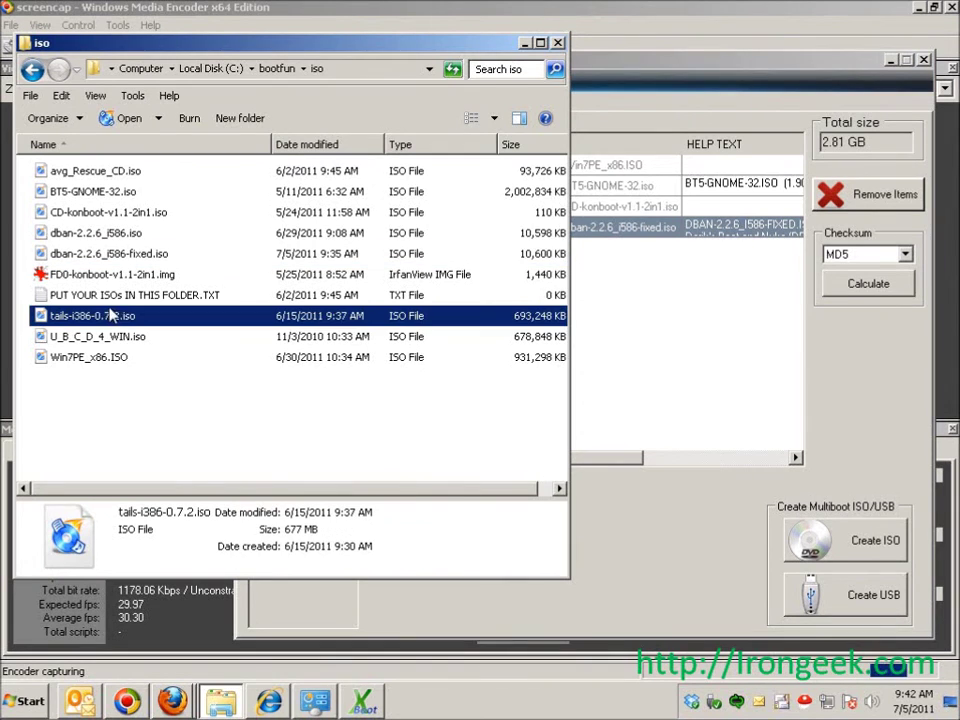
left_click(634, 340)
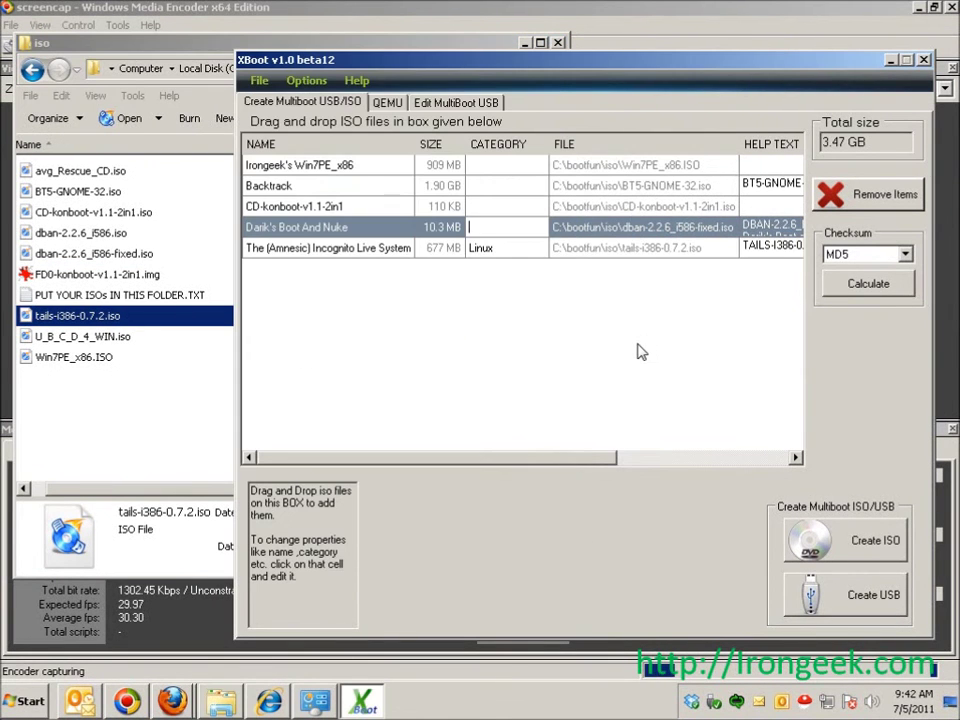
Clear the category of The (Amnesic) Incognito Live System entry
left_click(500, 252)
left_click(505, 253)
key("BackSpace")
key("BackSpace")
key("BackSpace")
key("BackSpace")
key("BackSpace")
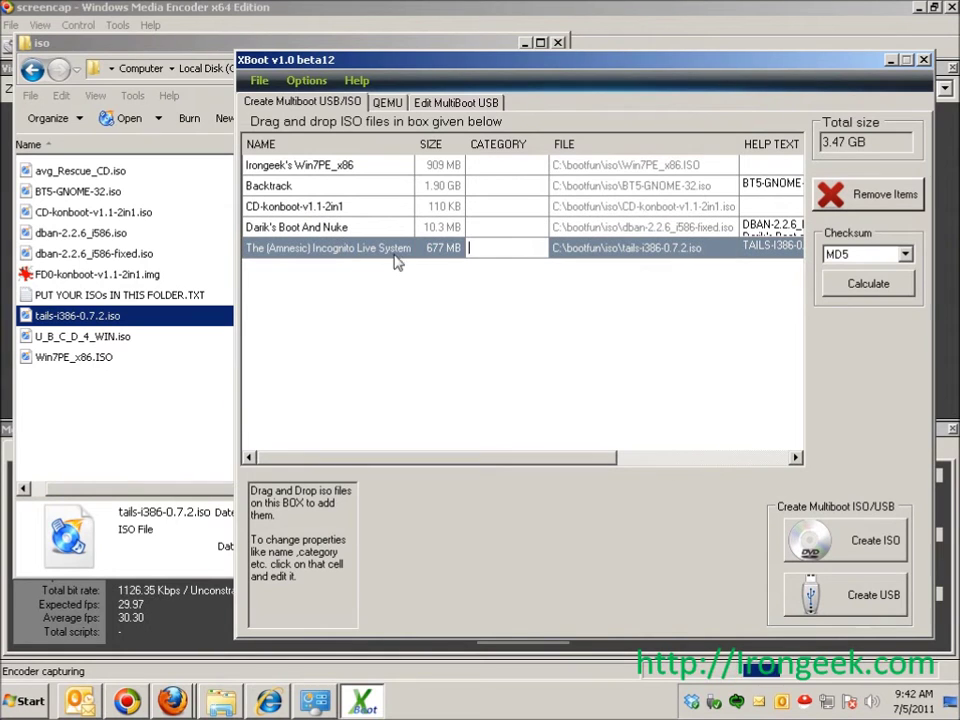
left_click(404, 255)
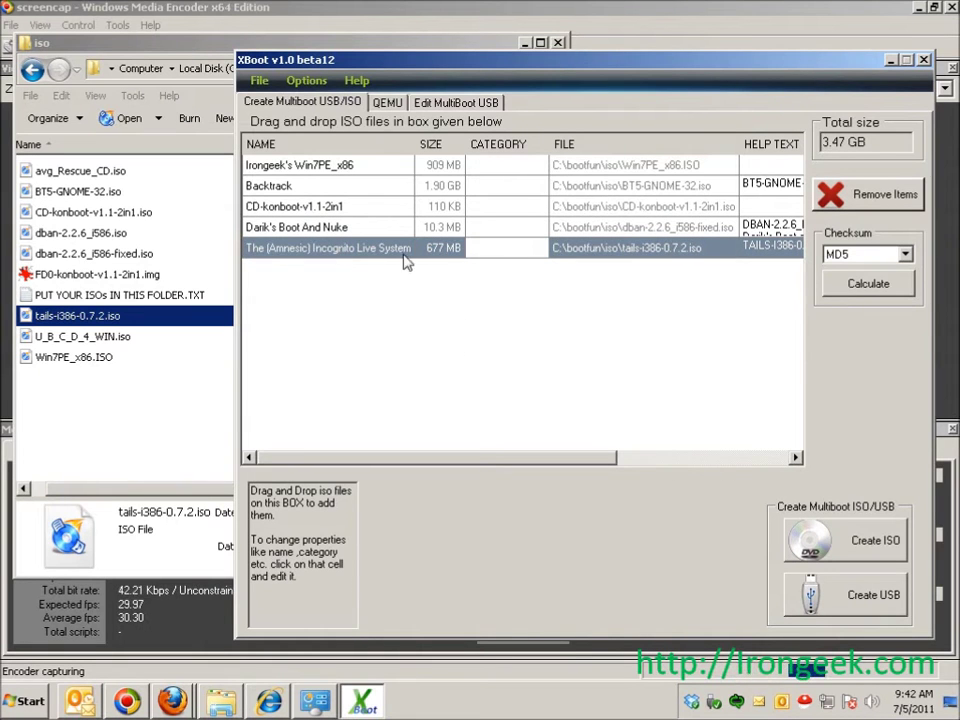
left_click(289, 228)
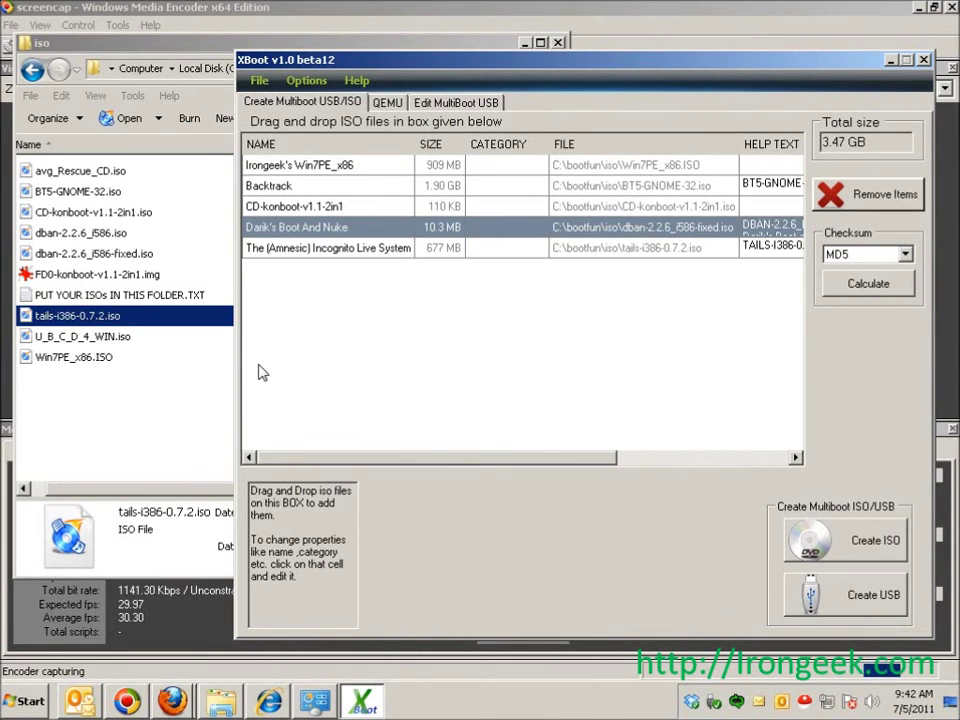
Add U_B_C_D_4_WIN.iso to the XBoot list, identified as Utility PE, MSDART, ERD (Windows XP only)
left_click(82, 338)
left_click_drag(85, 343, 650, 260)
left_click(542, 443)
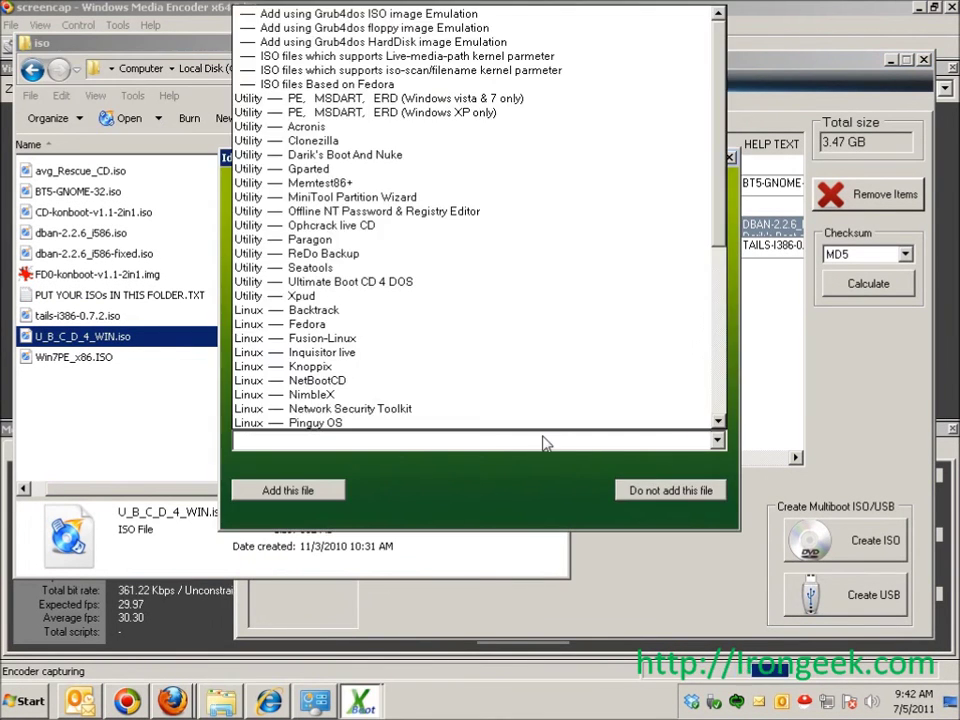
left_click(492, 113)
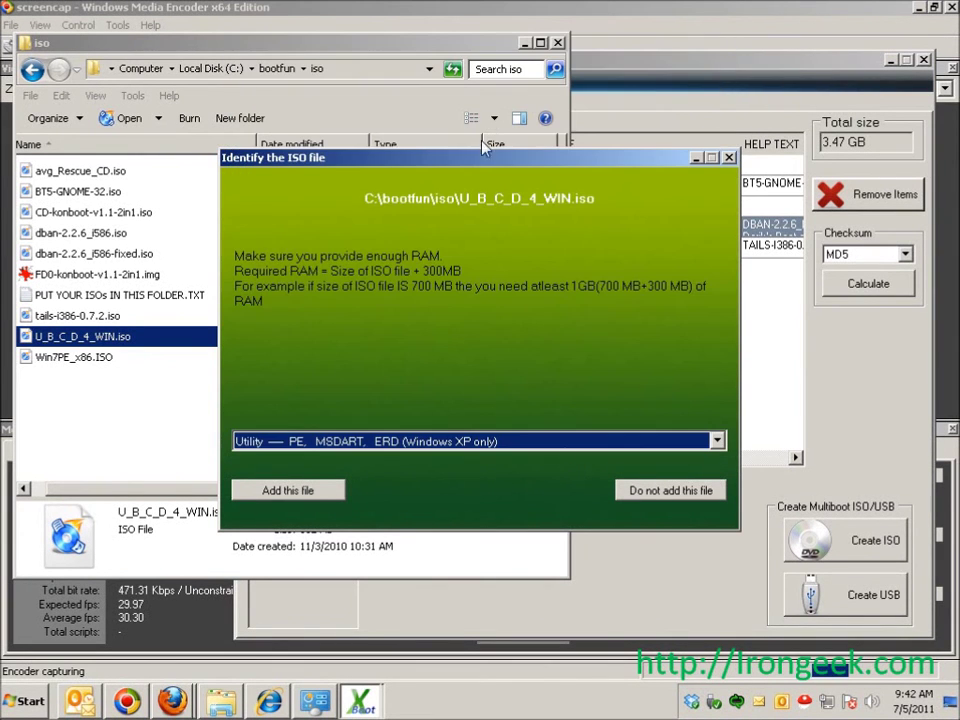
left_click(288, 490)
left_click(547, 368)
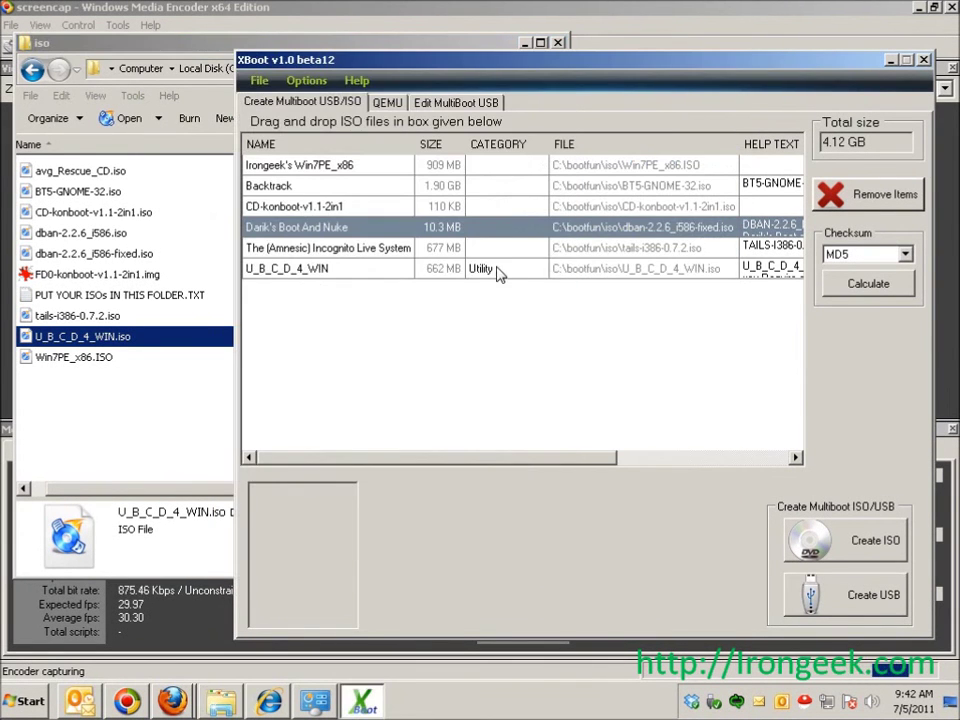
Clear the category of the U_B_C_D_4_WIN entry and rename the entry UBCD4Win
left_click(509, 271)
left_click(510, 271)
key("Delete")
key("Return")
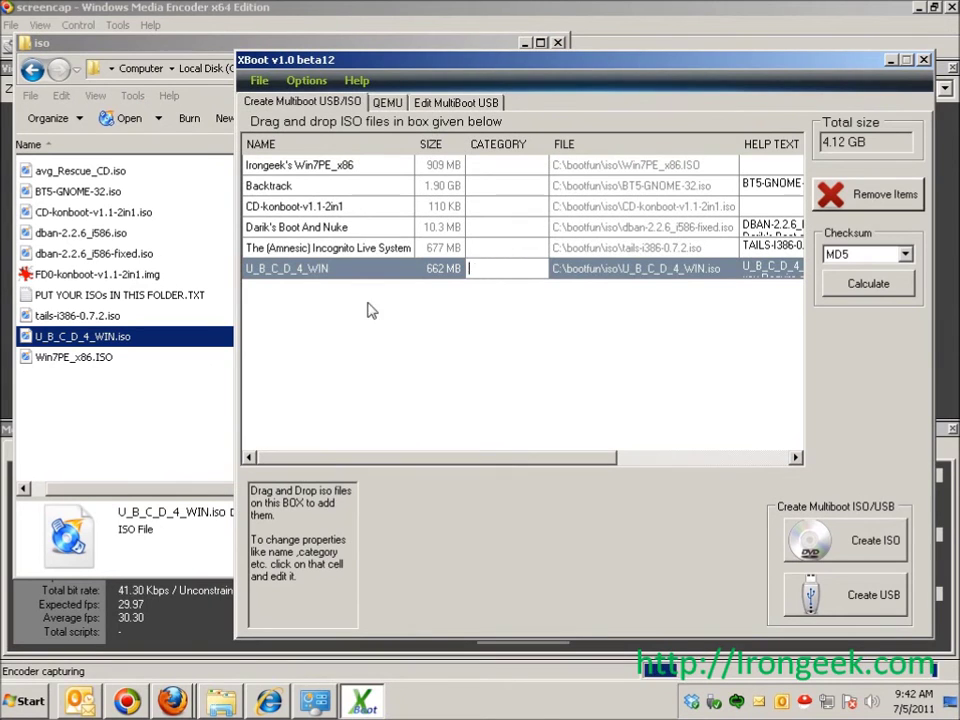
left_click(360, 272)
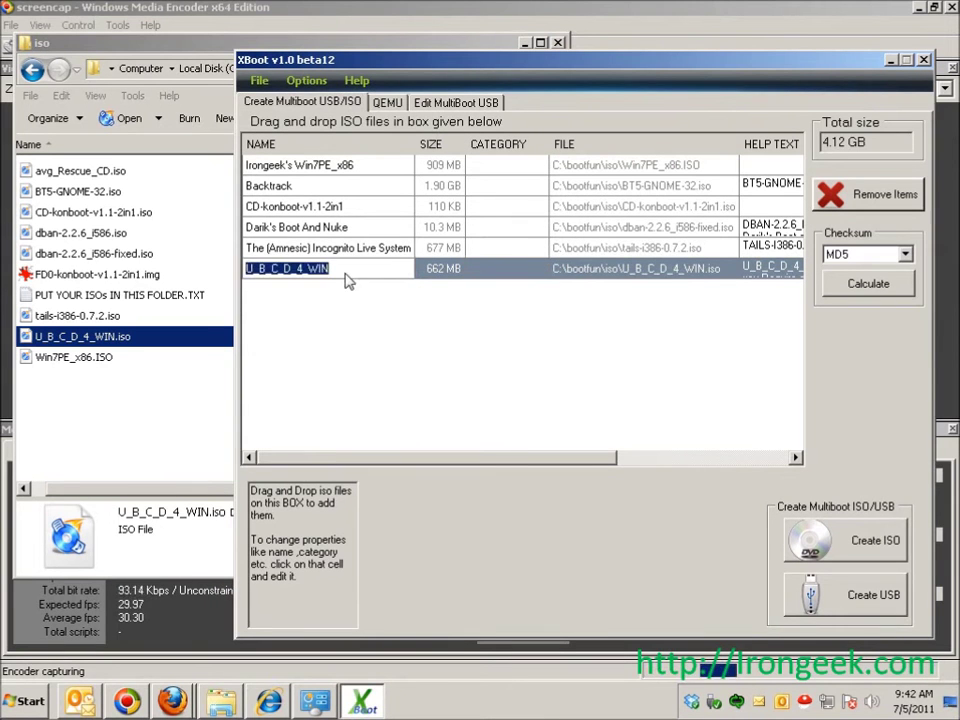
type("UB")
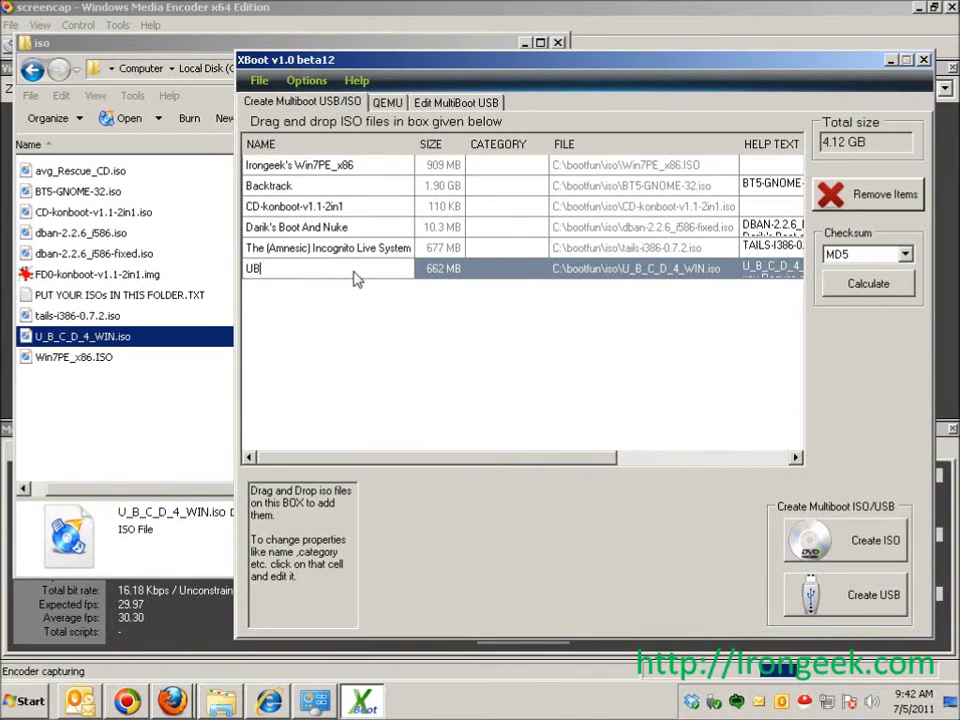
type("CD4Win")
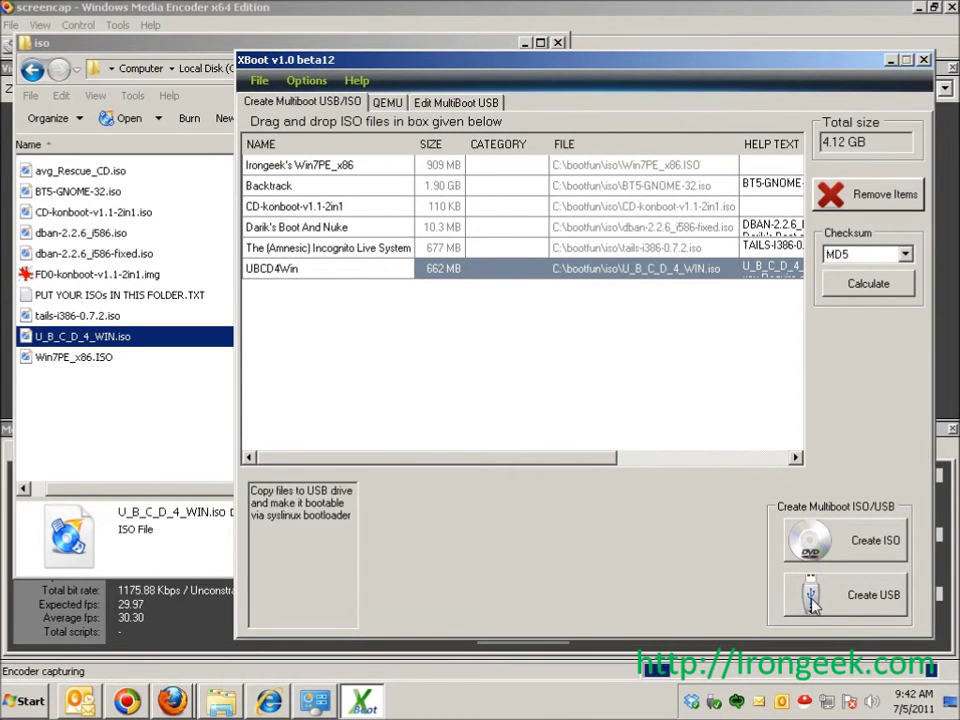
Review the QEMU boot options and the multiboot USB editing options, including the selectable USB devices
left_click(388, 103)
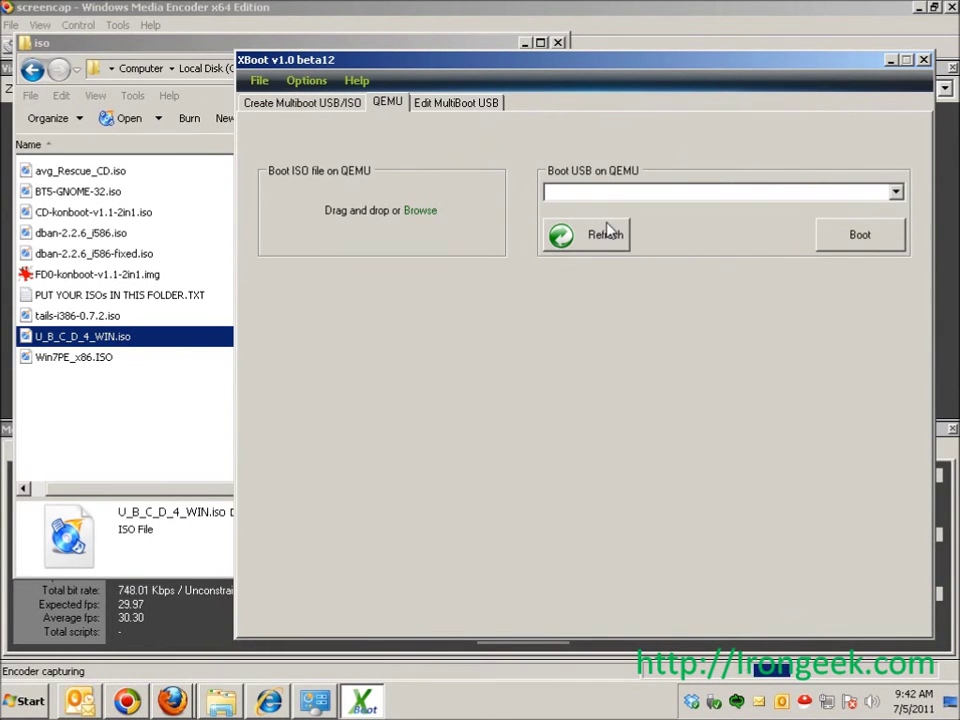
left_click(452, 104)
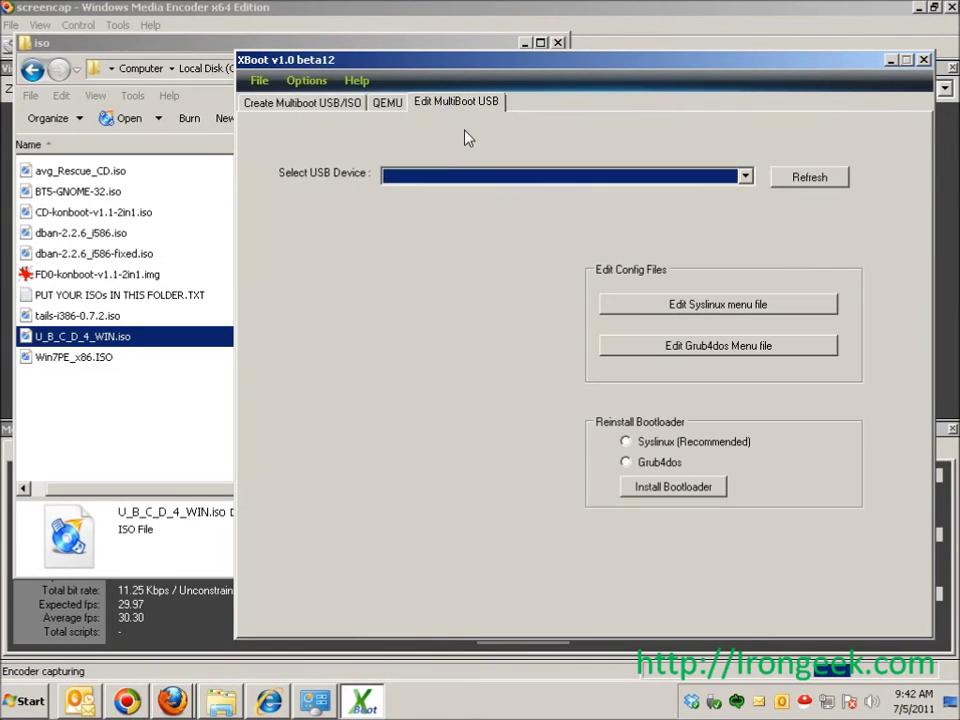
left_click(416, 180)
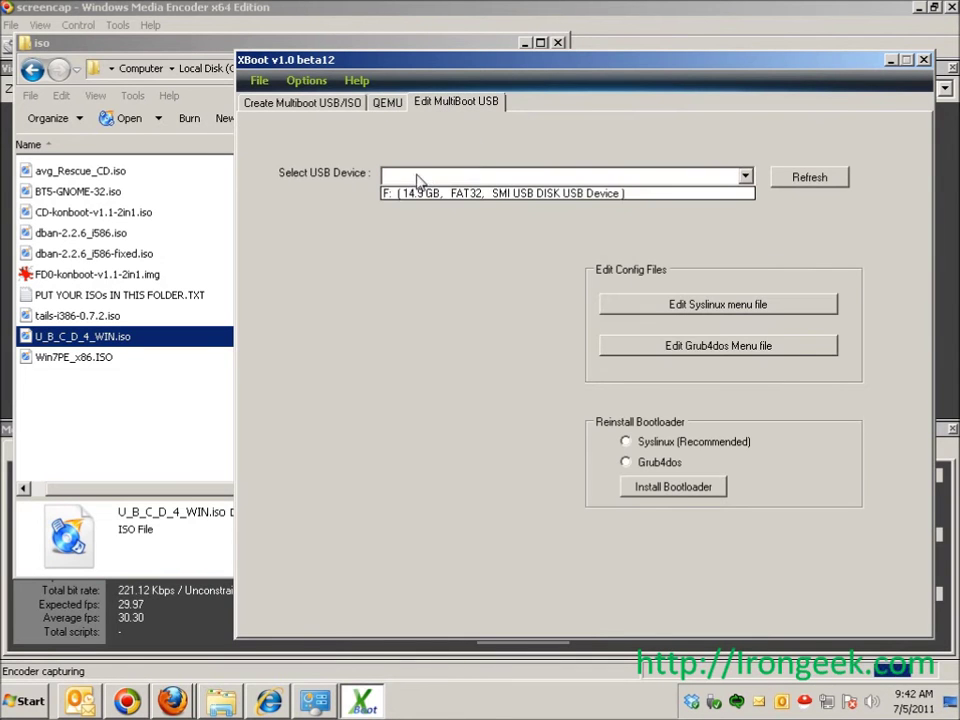
left_click(418, 180)
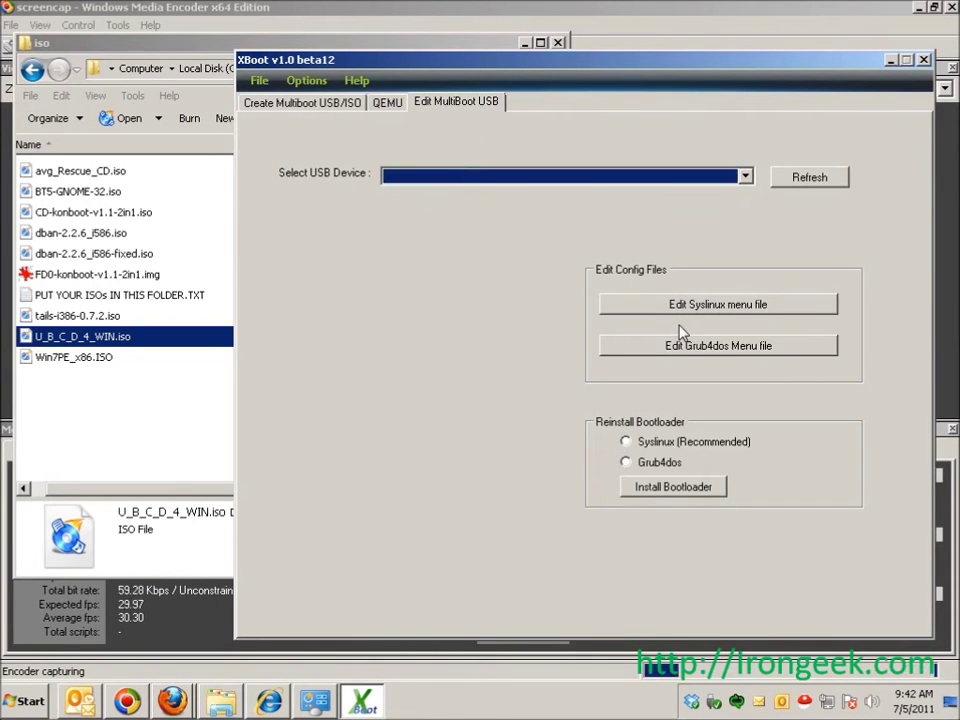
Create the multiboot USB from the listed ISOs on drive F: (SMI USB DISK) with the Syslinux bootloader
left_click(319, 108)
left_click(838, 600)
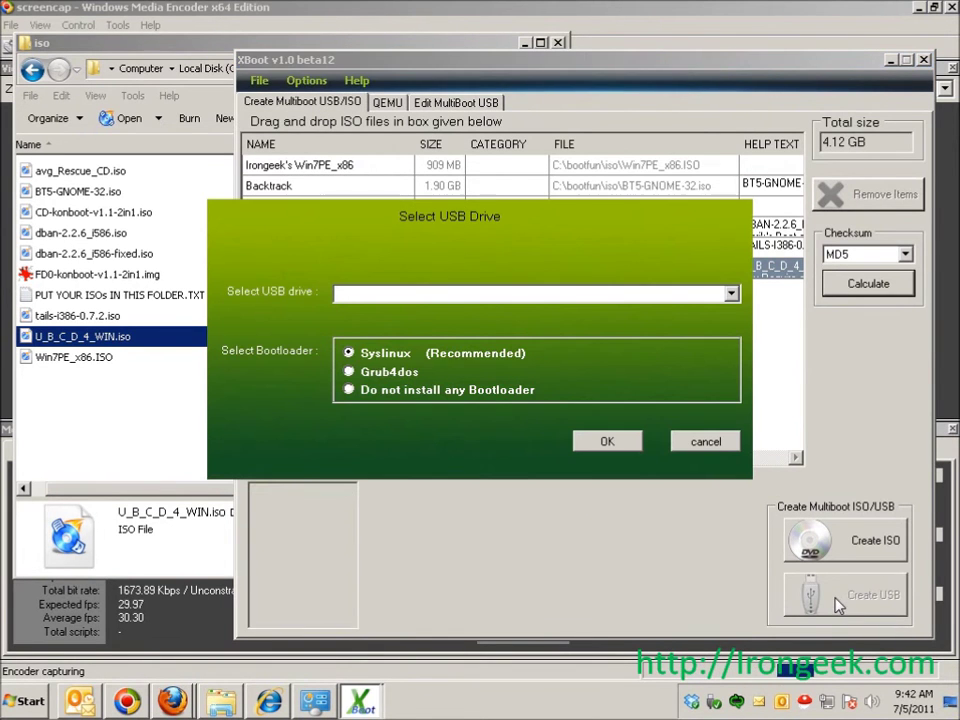
left_click(660, 296)
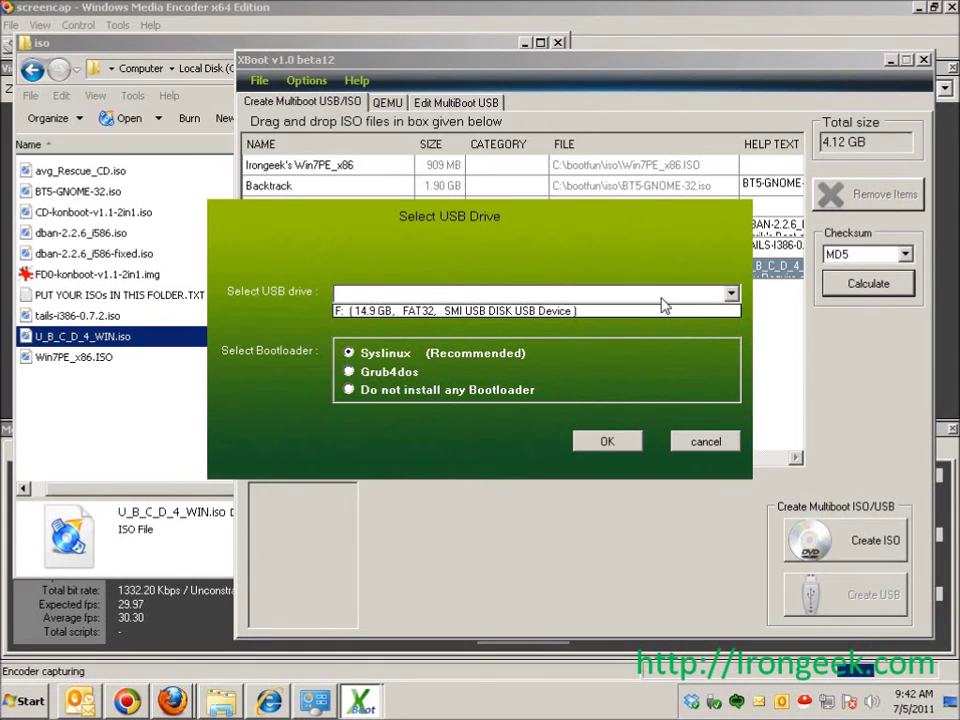
left_click(440, 311)
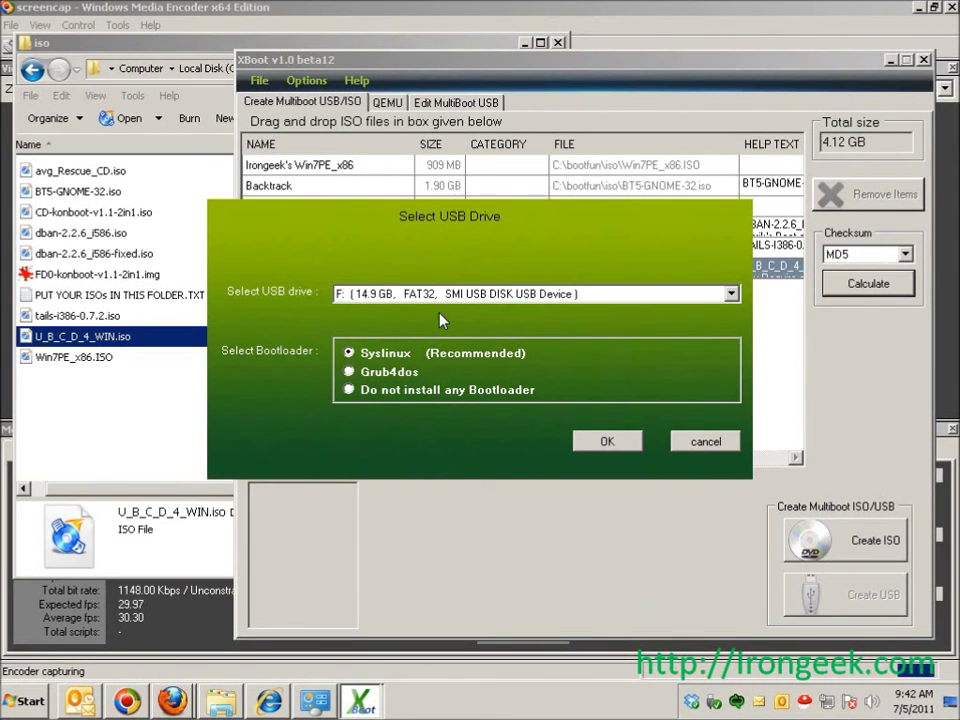
left_click(607, 441)
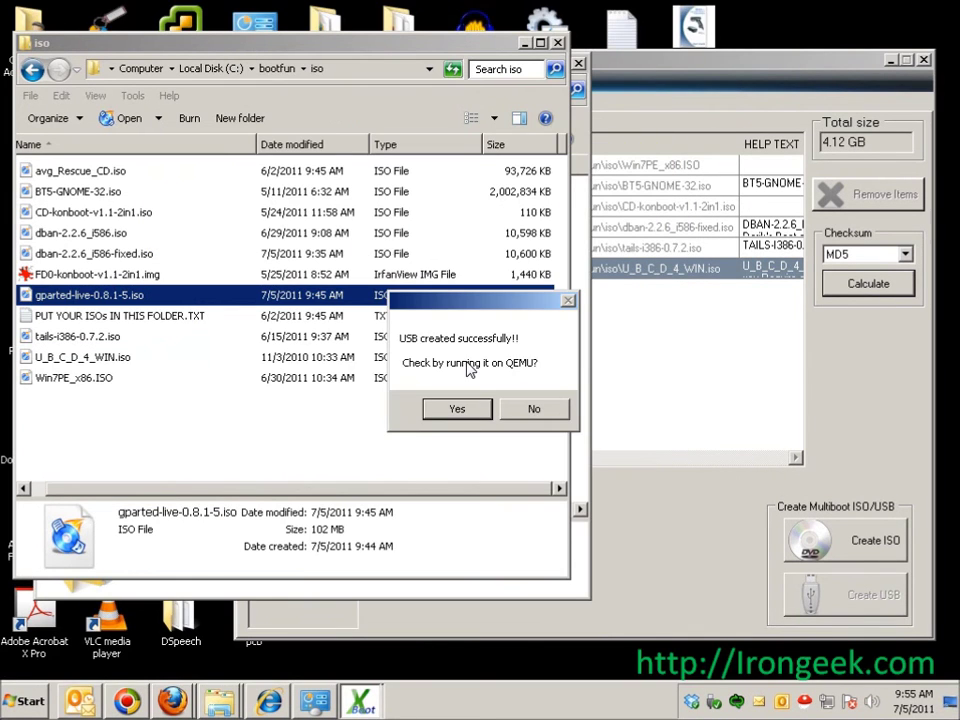
Test the USB in QEMU by going through its boot menu entries down to Help!, and close the emulator
left_click(468, 413)
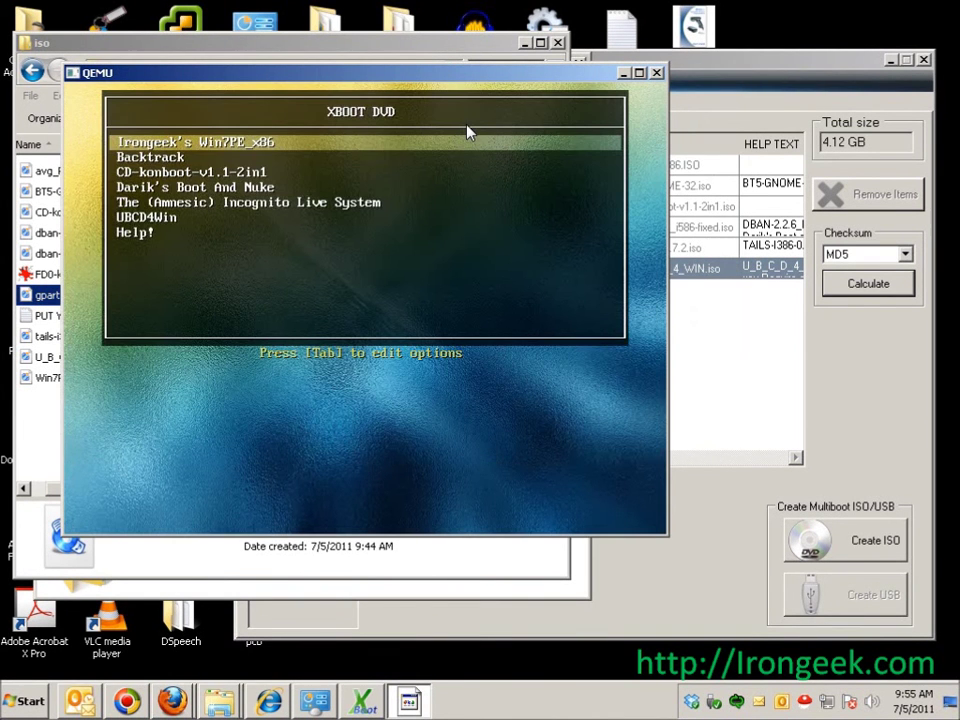
key("Down")
key("Down")
key("Down")
key("Down")
key("Down")
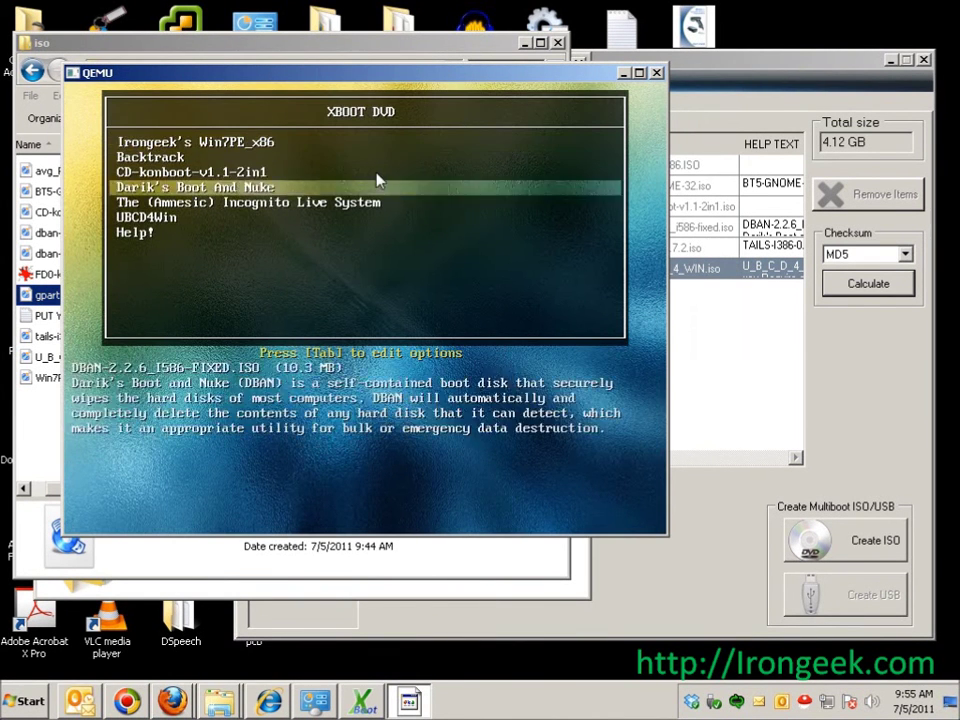
key("Down")
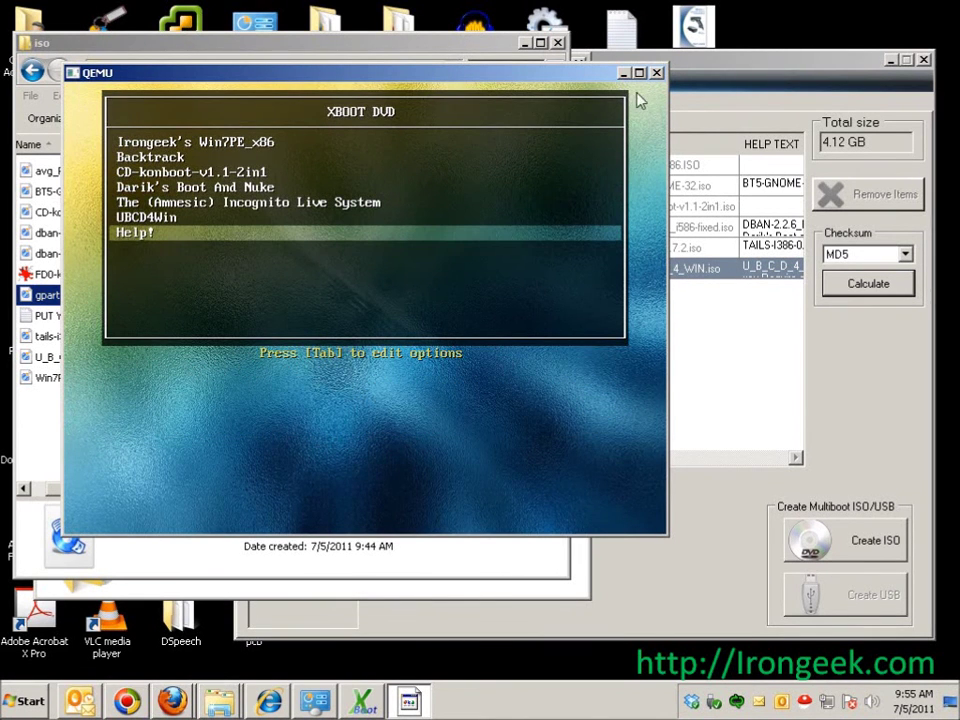
left_click(657, 72)
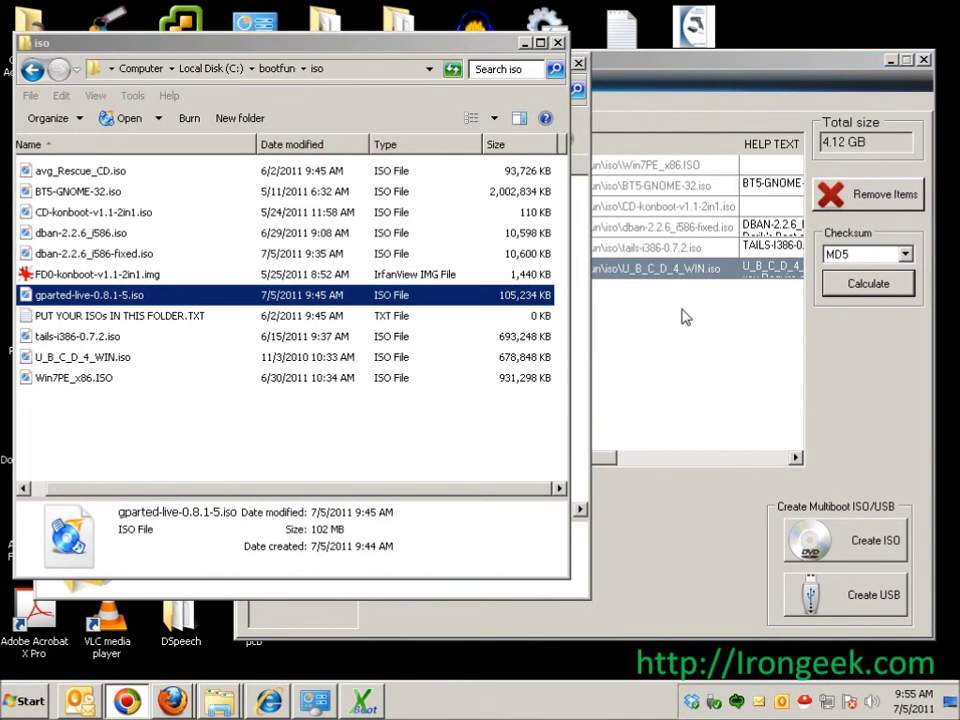
Close XBoot and relaunch it from xbootvs1.0beta12.exe in the bootfun folder
left_click(683, 317)
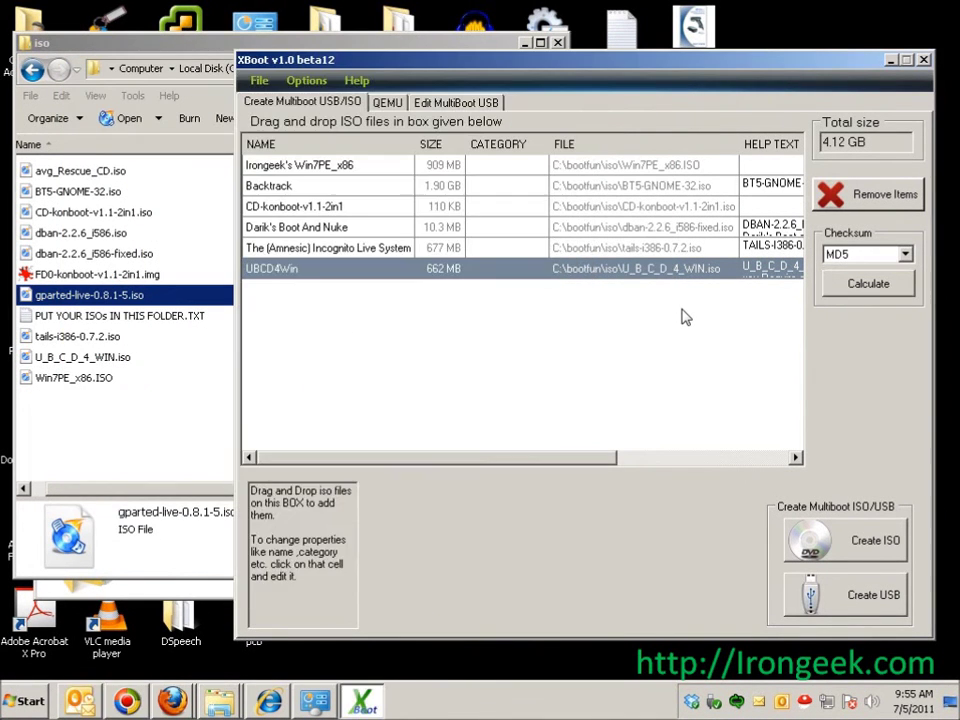
left_click(924, 61)
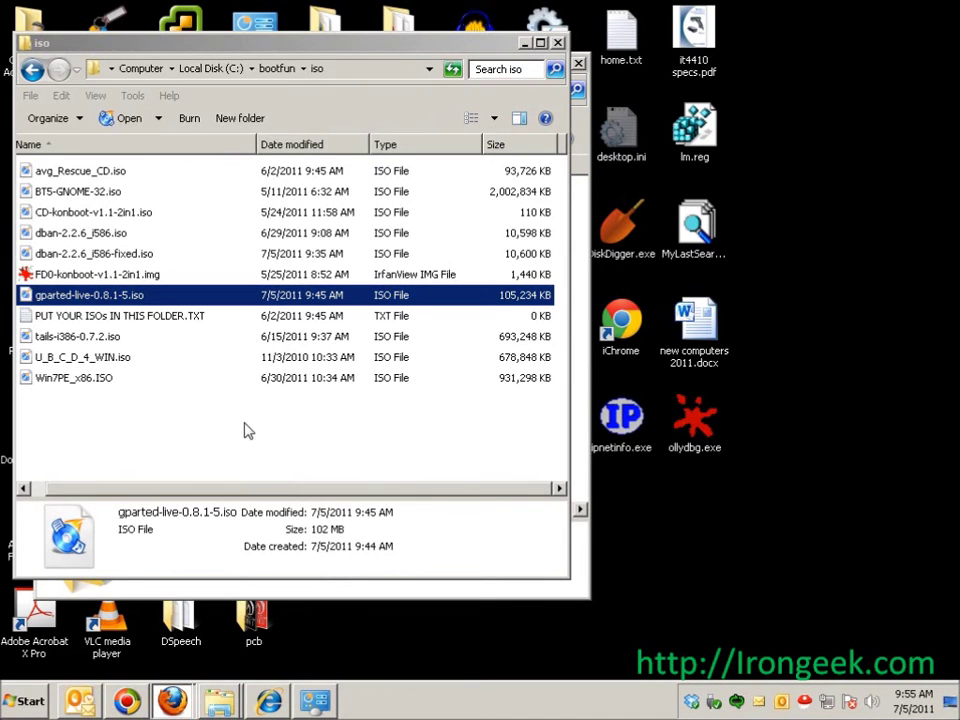
key("BackSpace")
left_click(113, 400)
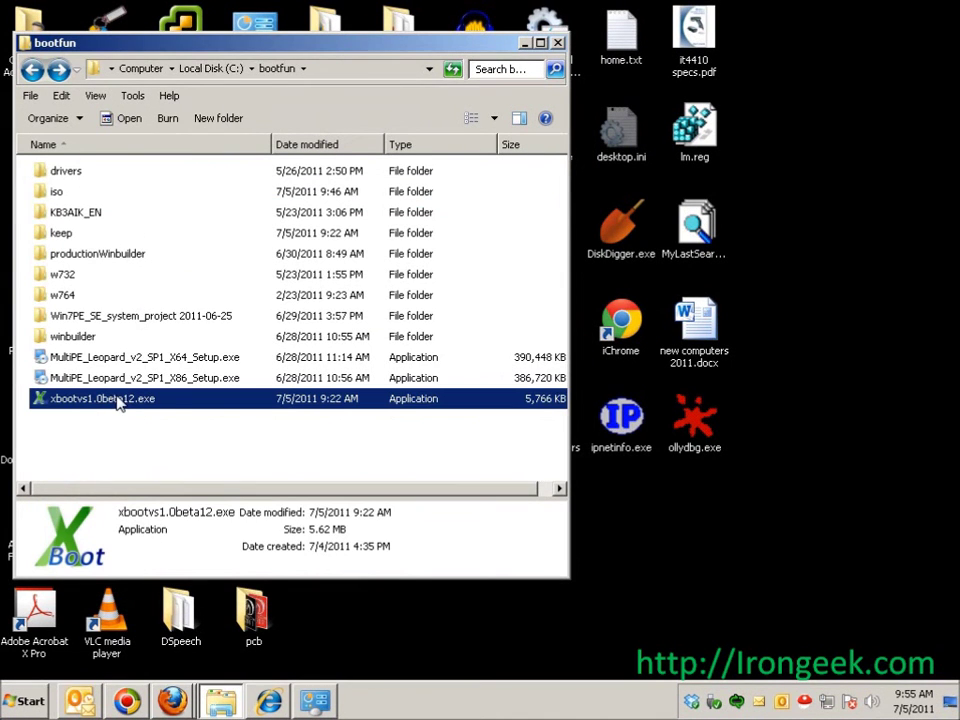
double_click(121, 400)
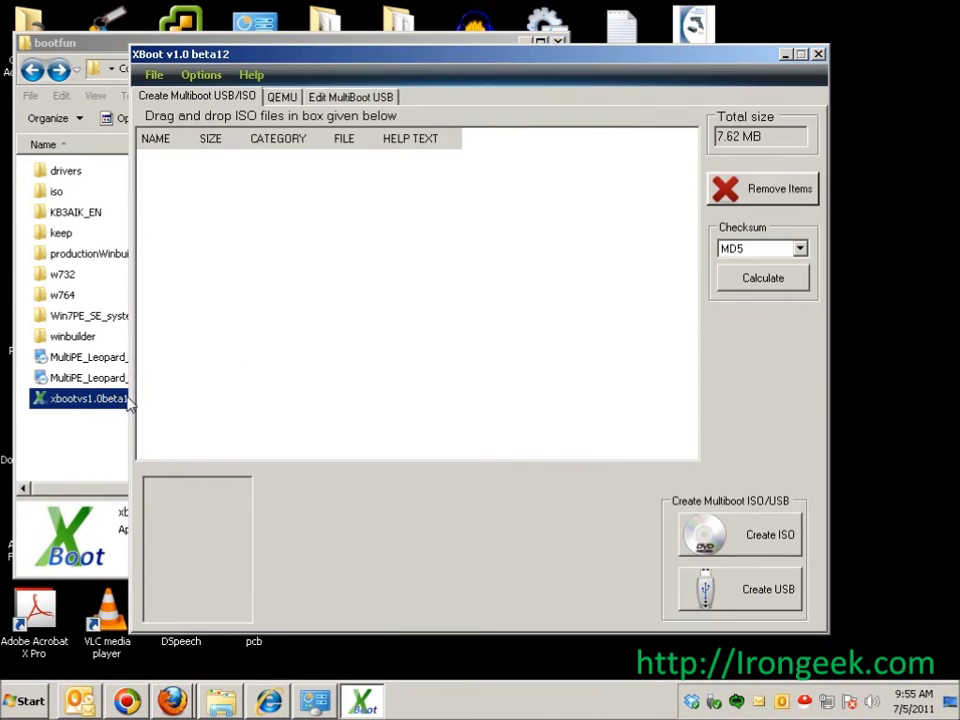
Add gparted-live-0.8.1-5.iso from the iso folder to the empty XBoot list
left_click(47, 195)
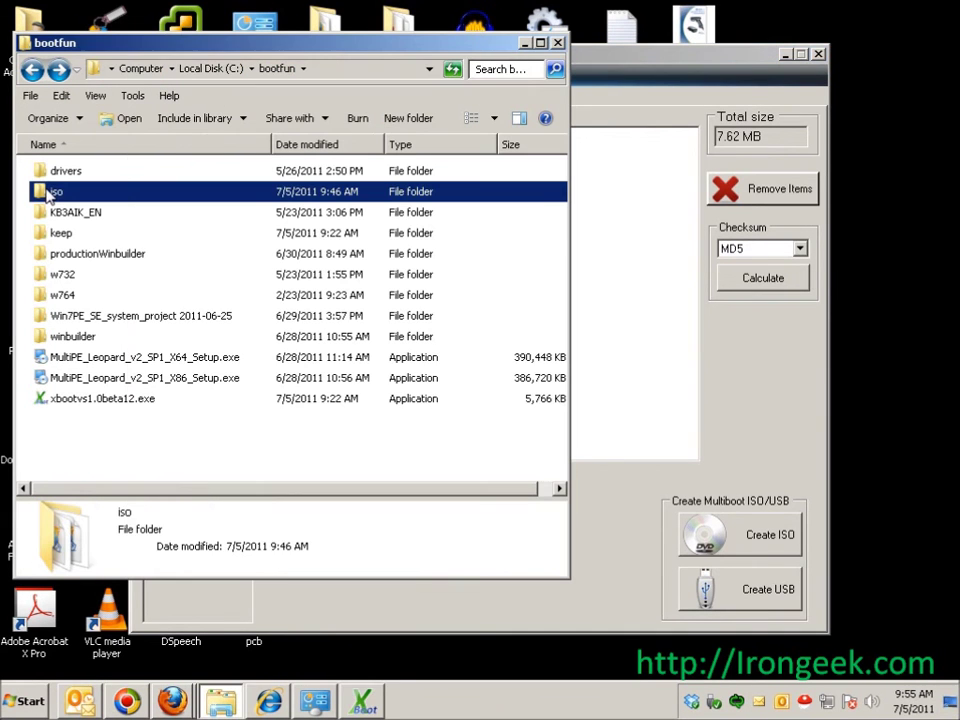
double_click(47, 195)
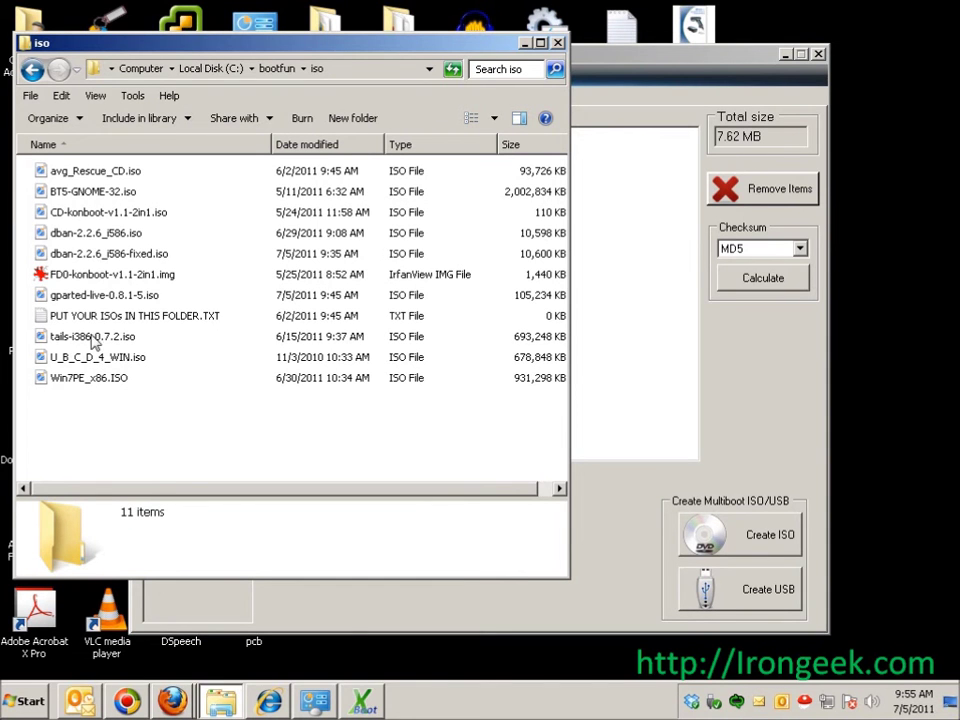
left_click(99, 297)
left_click_drag(630, 302, 686, 358)
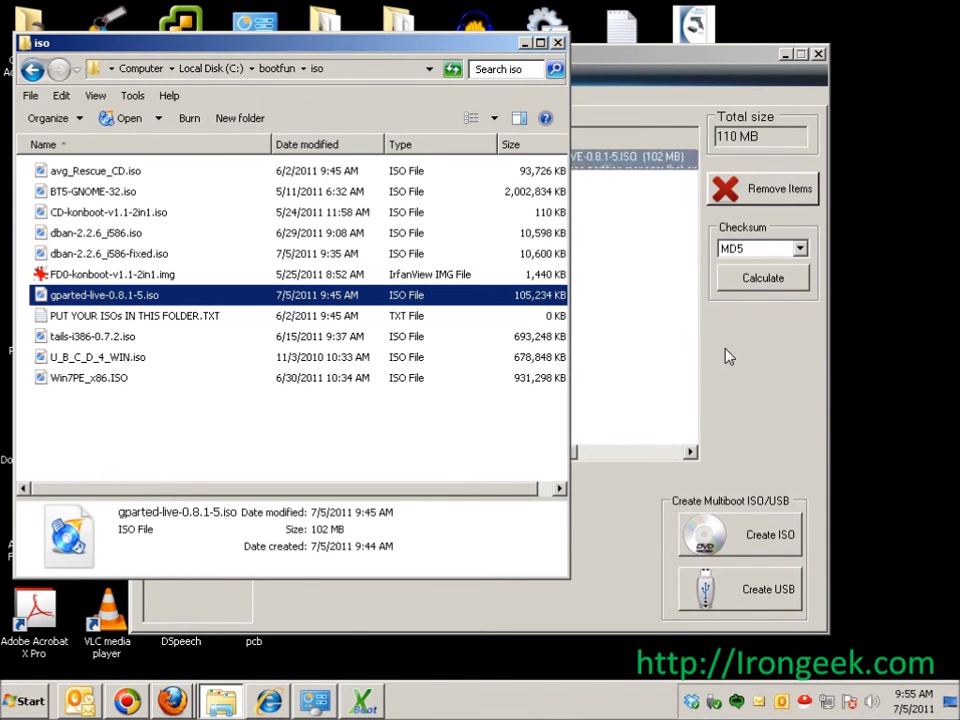
Clear the category of the Gparted entry
left_click(305, 168)
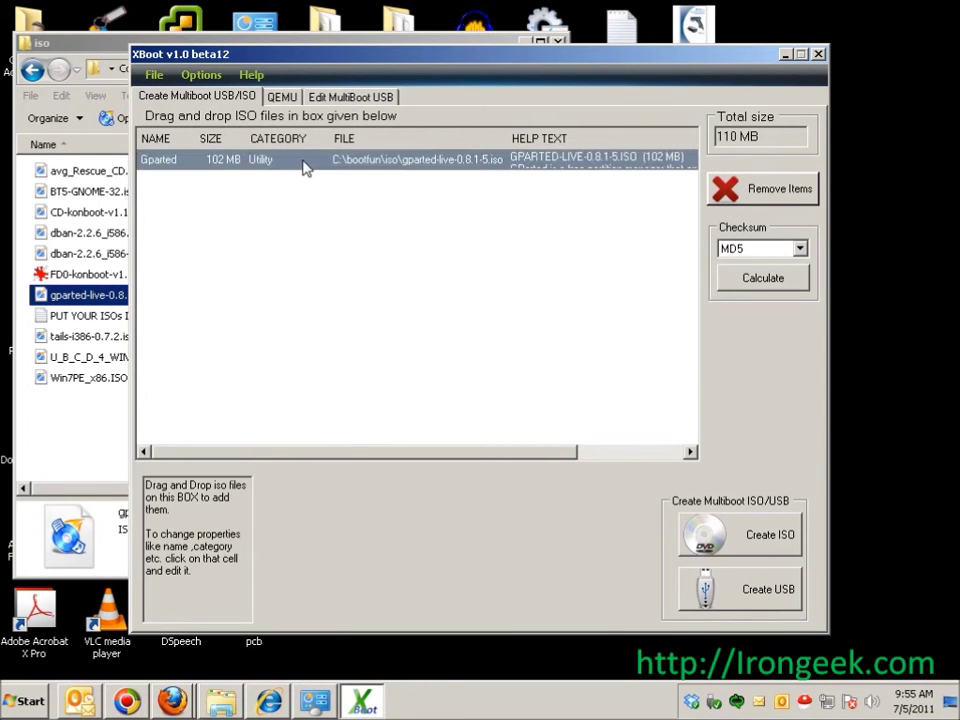
left_click(305, 166)
key("BackSpace")
key("BackSpace")
key("BackSpace")
key("BackSpace")
key("BackSpace")
key("BackSpace")
key("BackSpace")
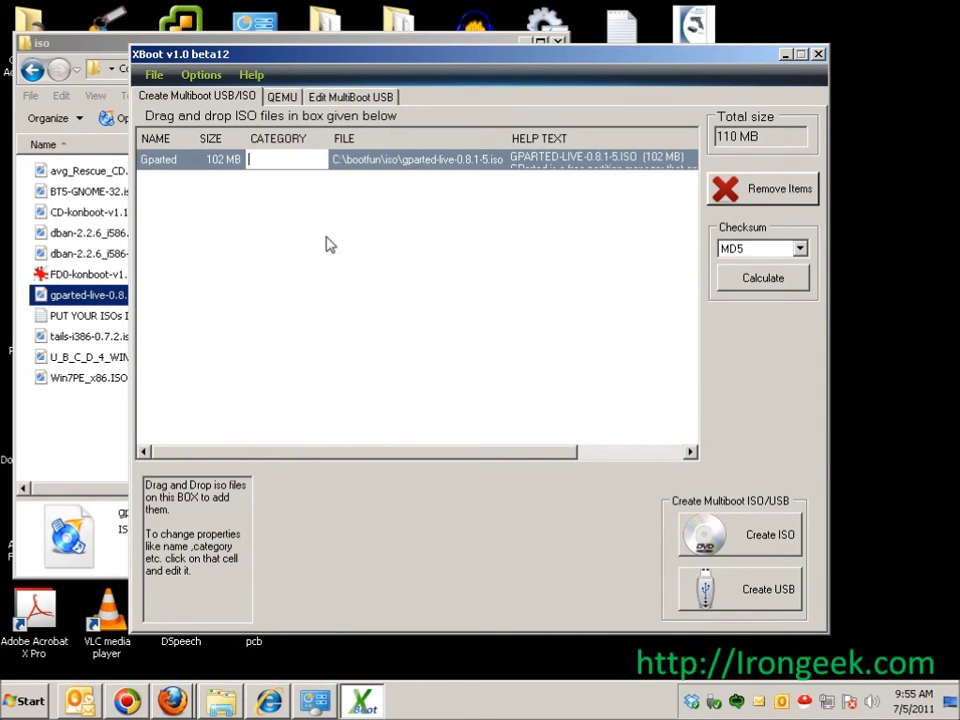
Add Gparted to the existing XBOOT drive F: with the Syslinux bootloader and check the boot menu in QEMU
left_click(737, 600)
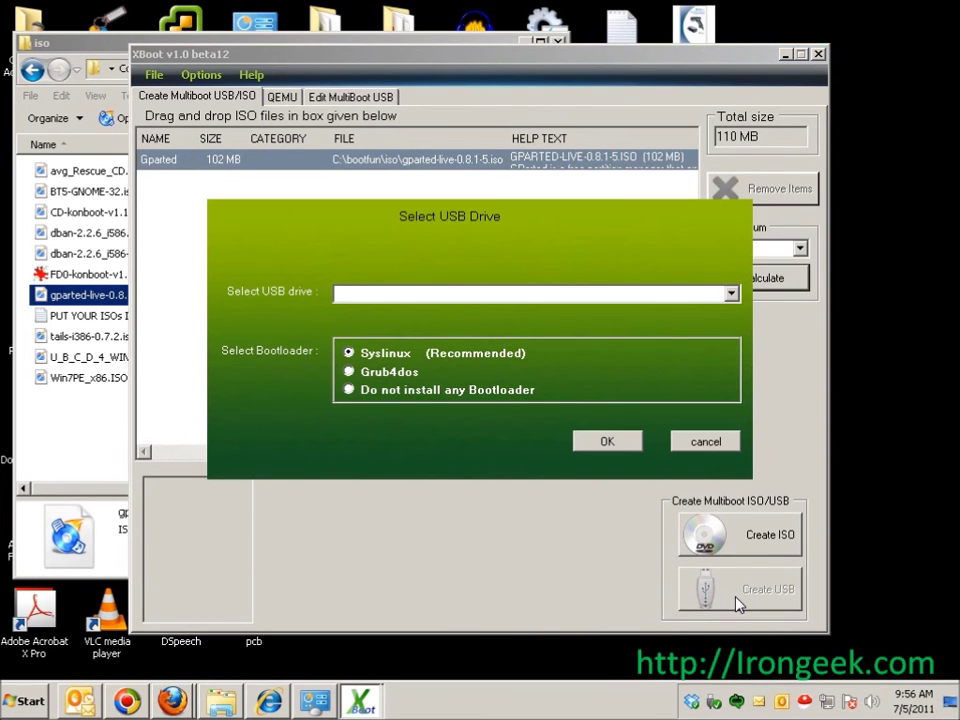
left_click(731, 295)
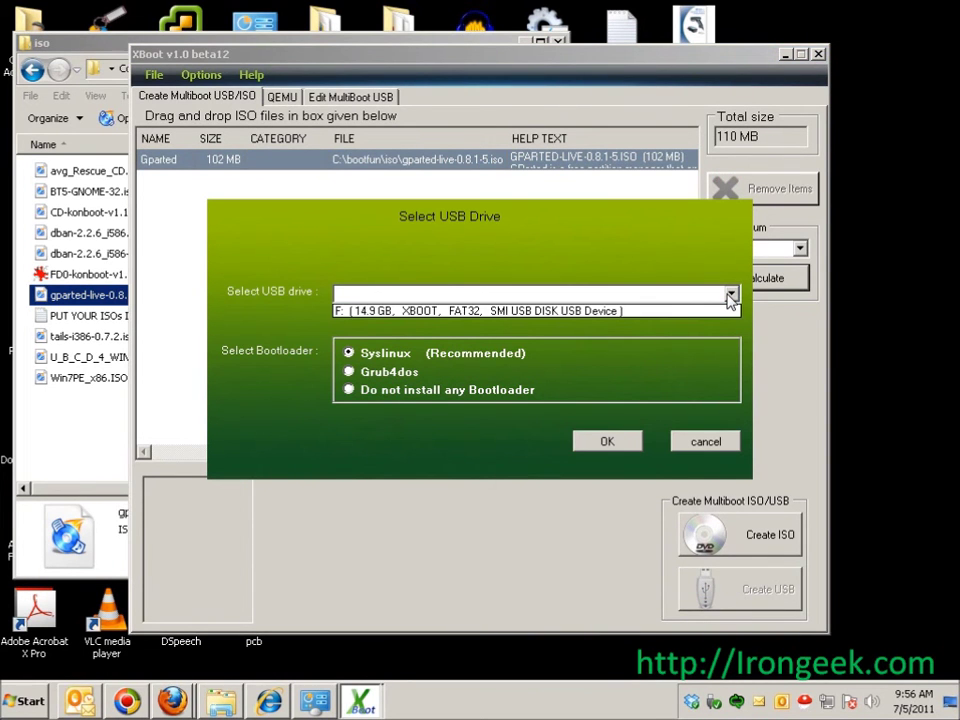
left_click(615, 311)
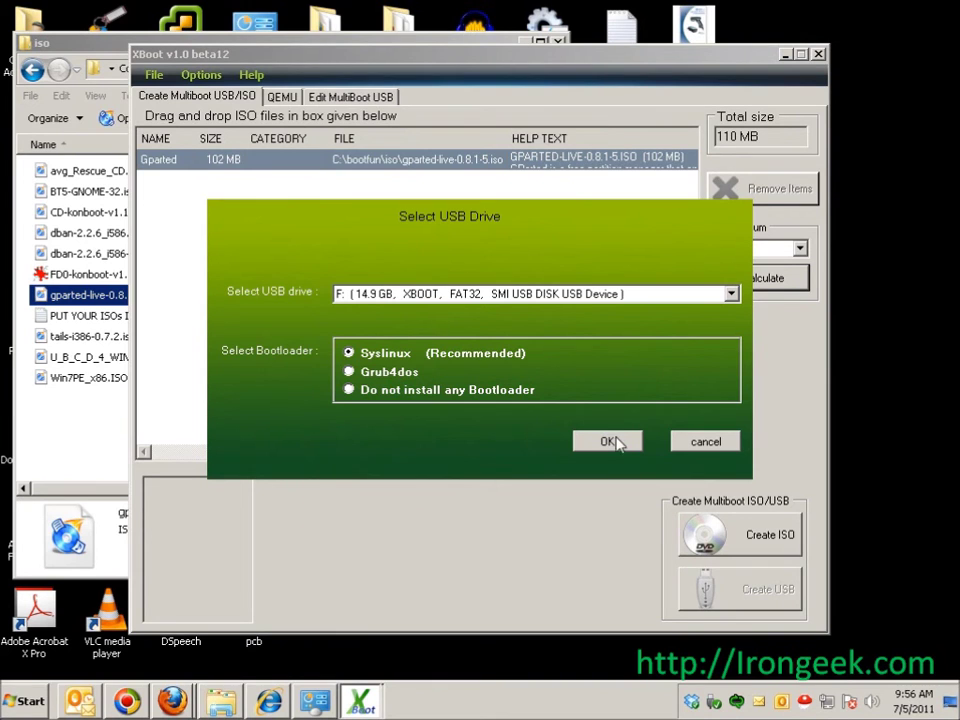
left_click(607, 442)
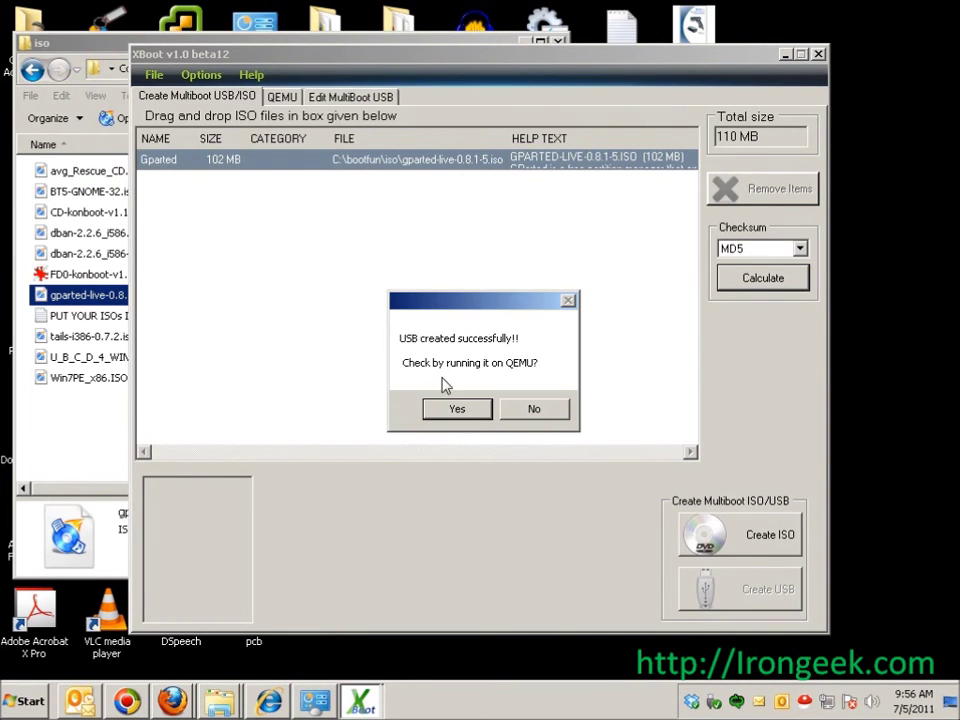
left_click(457, 409)
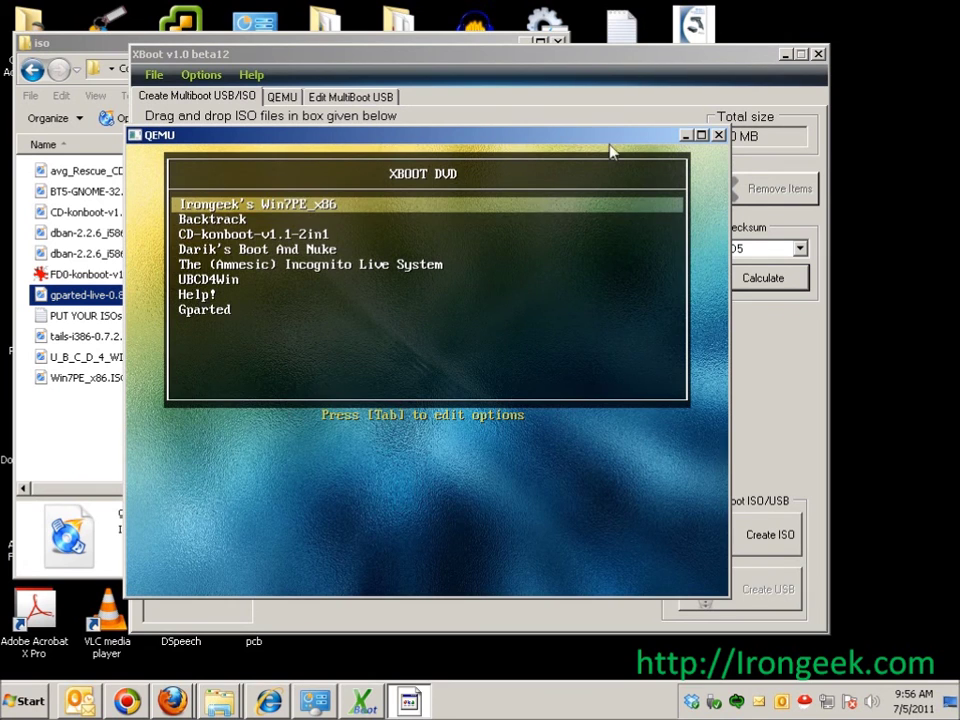
left_click(718, 135)
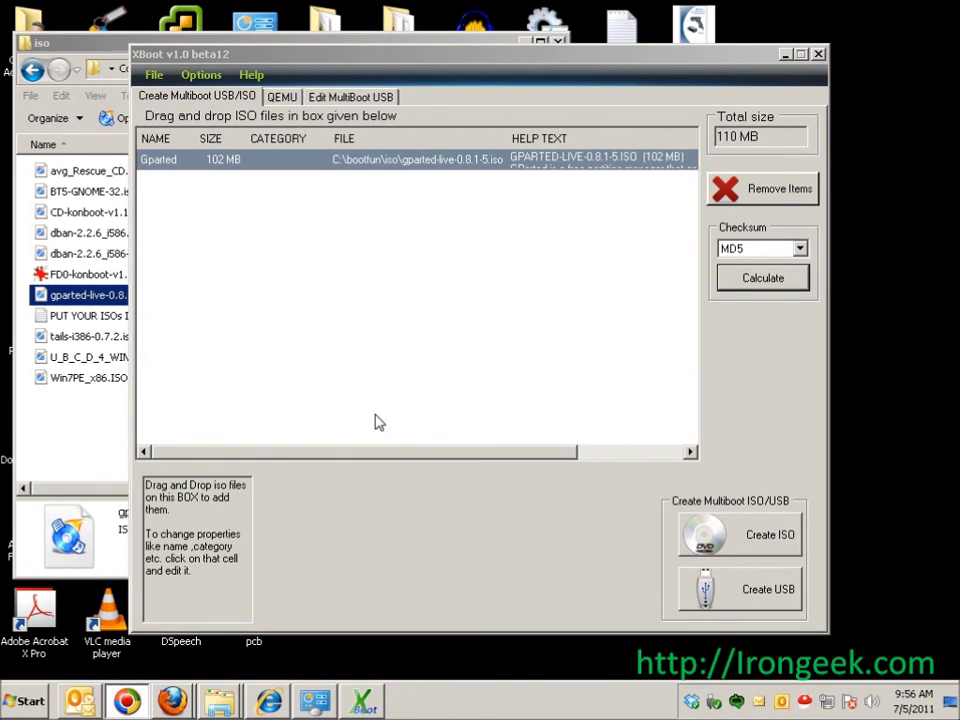
Open the boot\syslinux folder on the XBOOT (F:) drive to examine its files
mouse_move(225, 703)
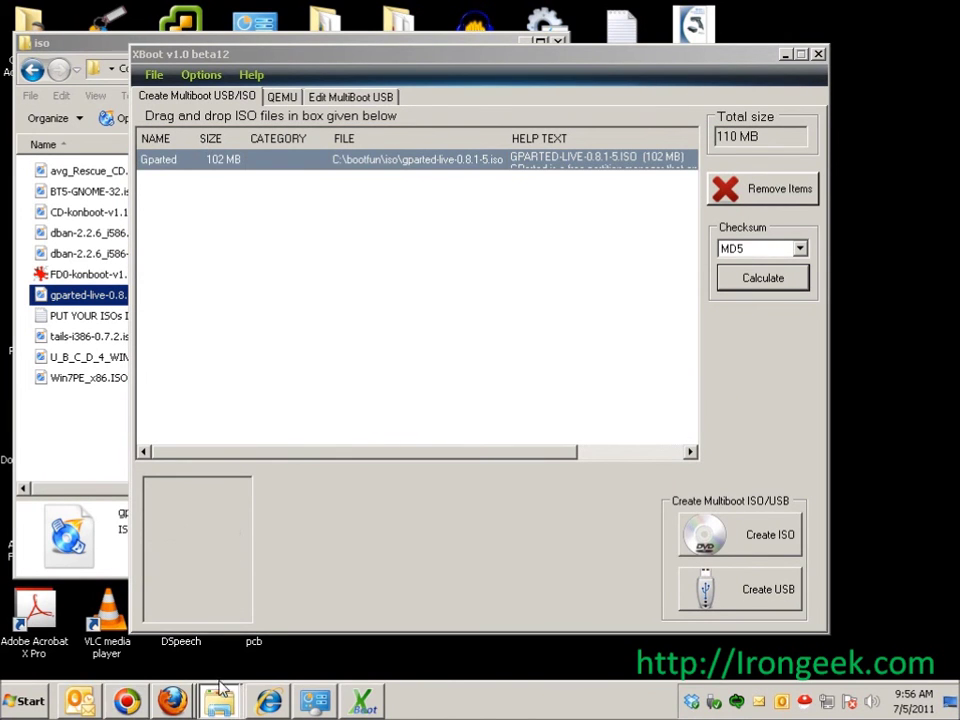
left_click(165, 510)
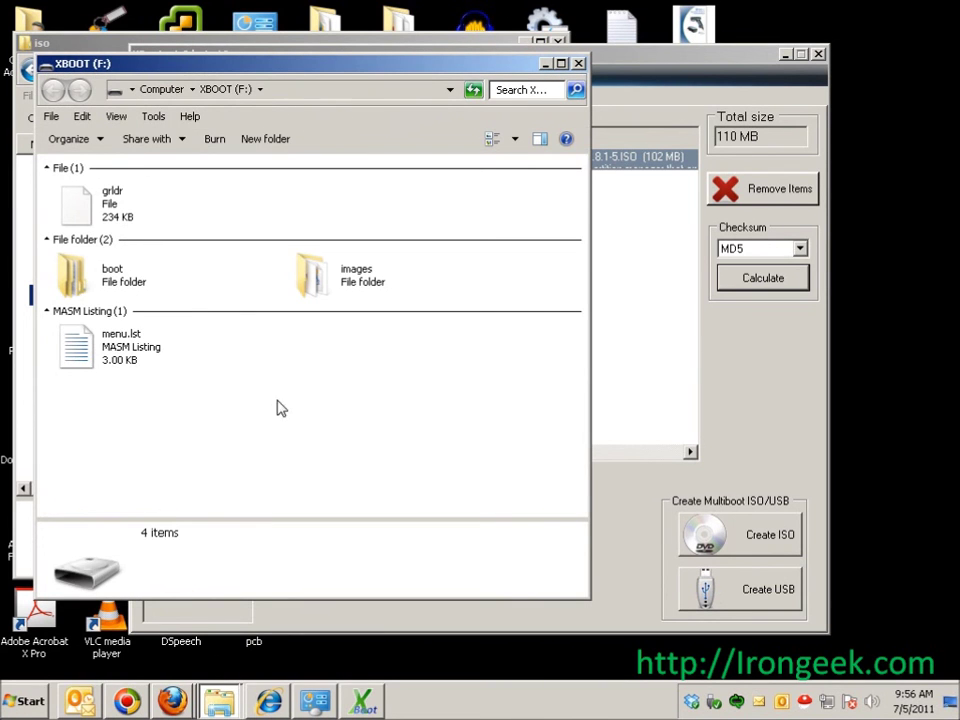
double_click(92, 279)
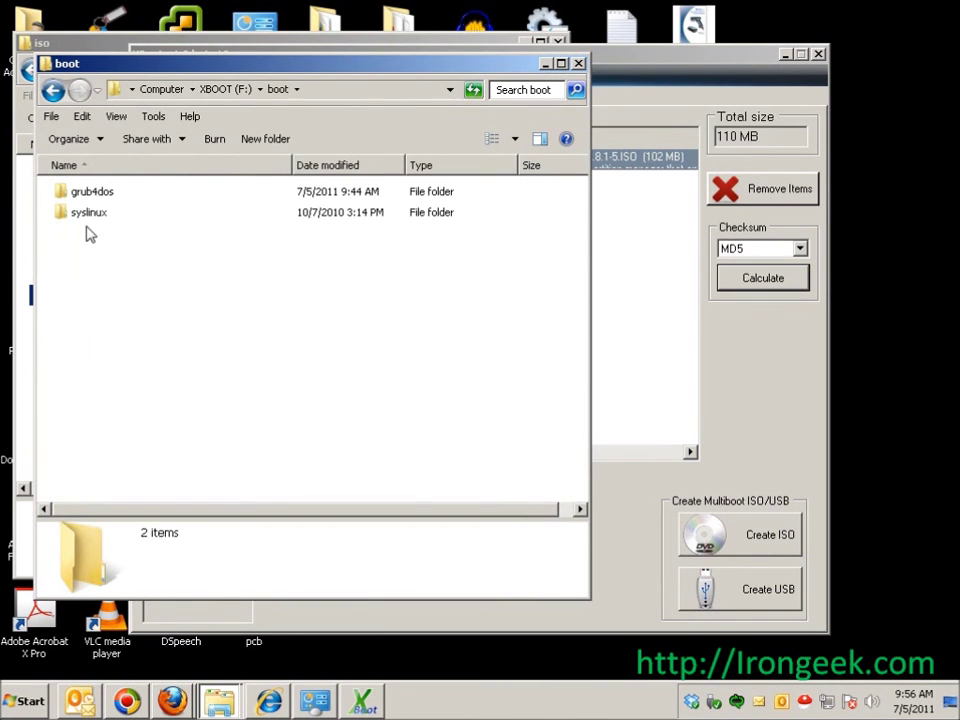
double_click(78, 213)
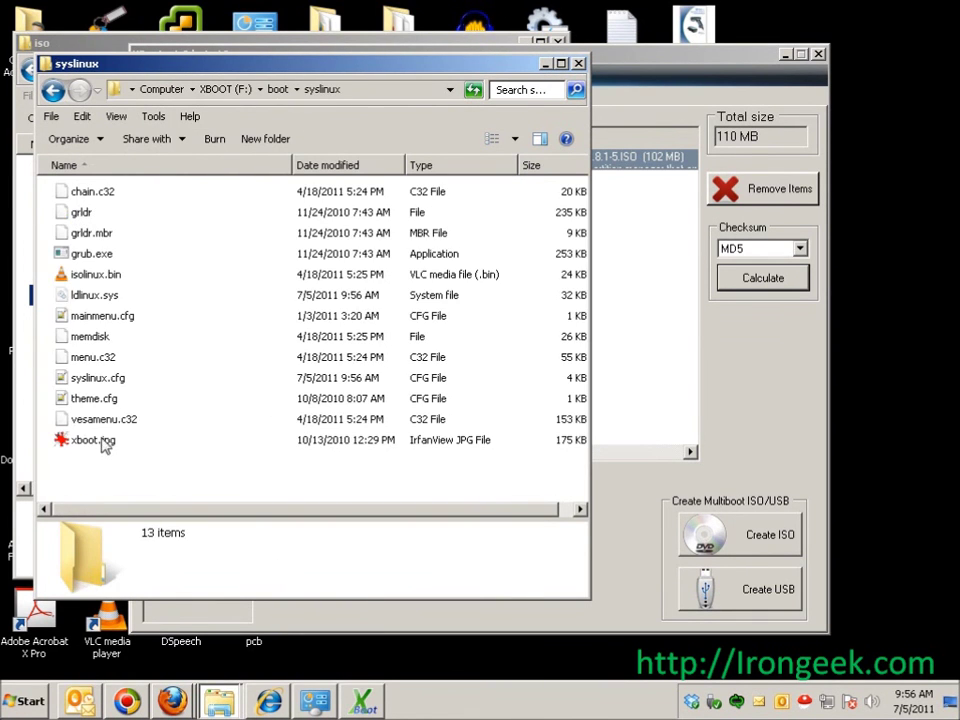
Open syslinux.cfg in Notepad++, review its boot menu entries, and close all documents and the editor
left_click(97, 378)
right_click(127, 382)
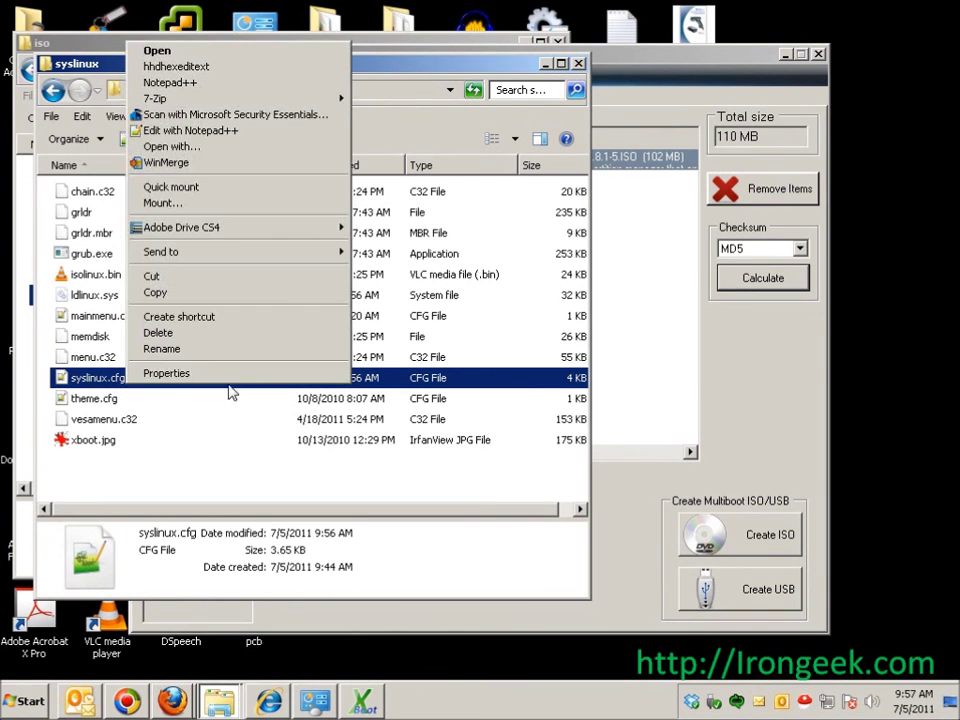
left_click(170, 130)
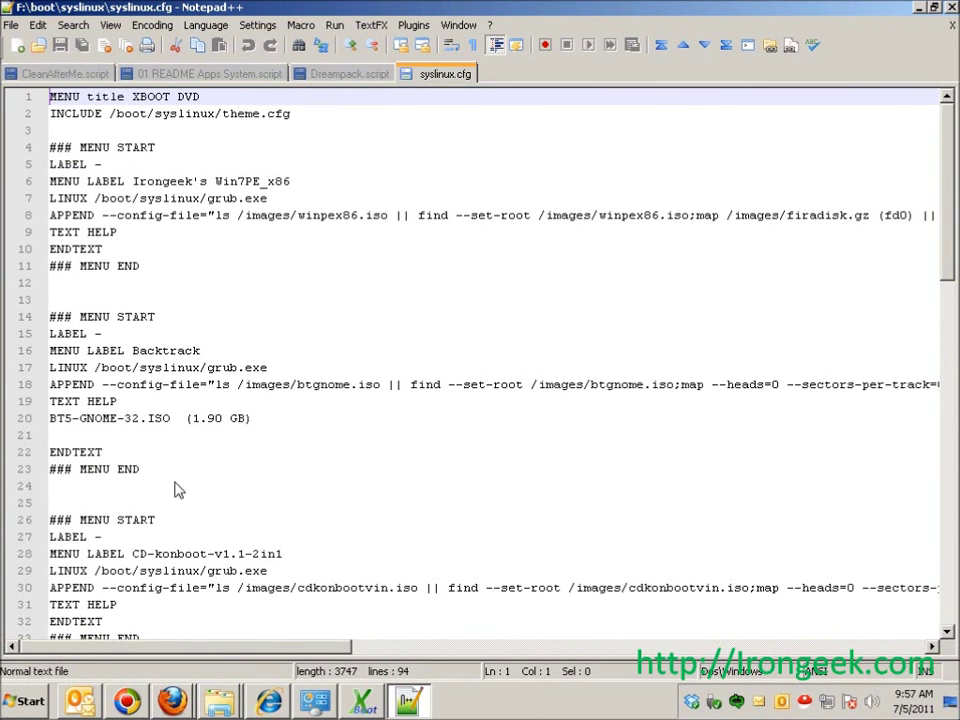
scroll(176, 490, "down", 1)
scroll(177, 494, "down", 9)
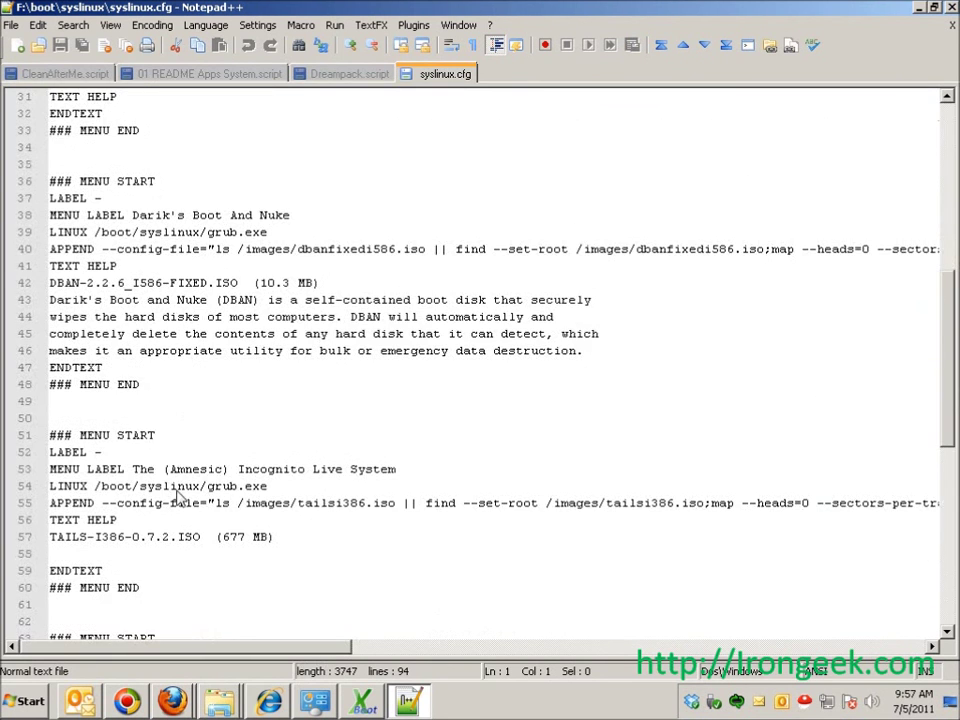
left_click(126, 45)
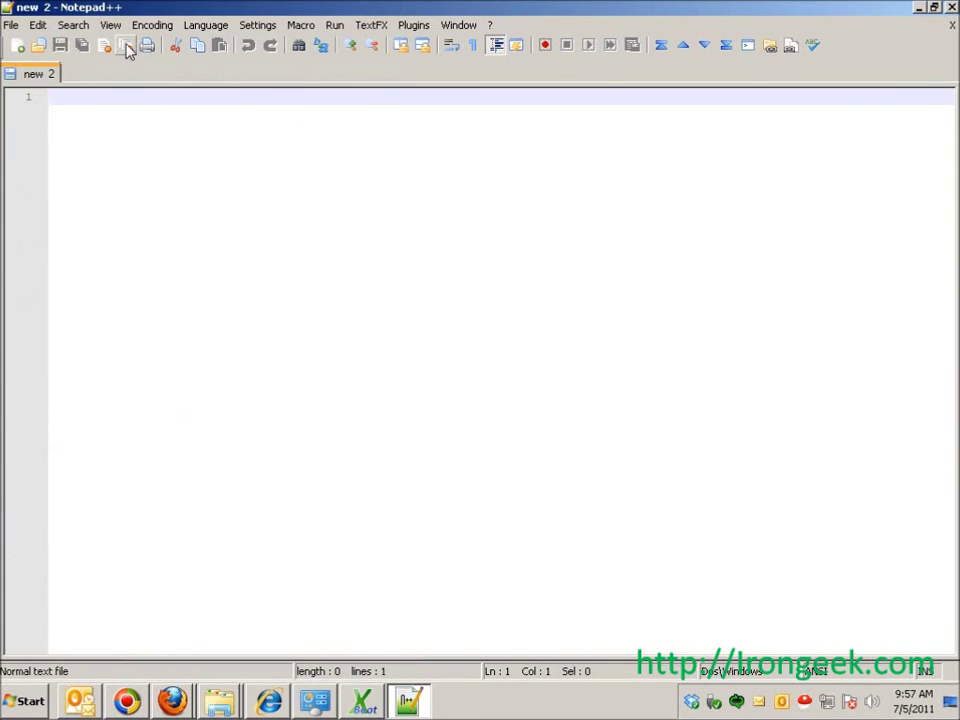
left_click(953, 9)
Open the xboot.jpg image from the syslinux folder to view it
left_click(176, 476)
left_click(85, 445)
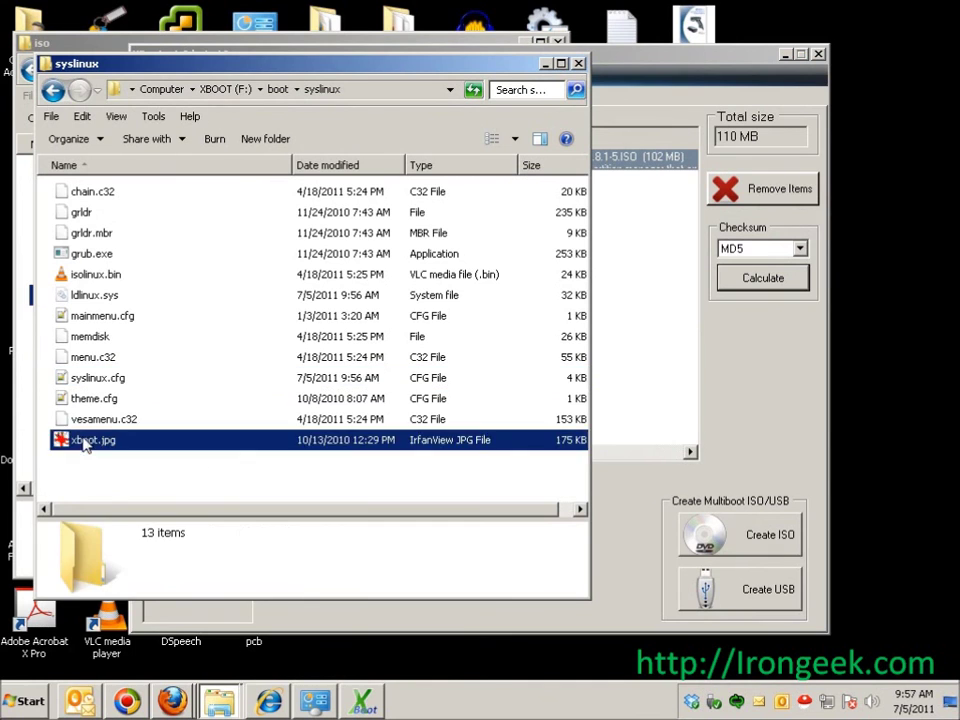
double_click(85, 445)
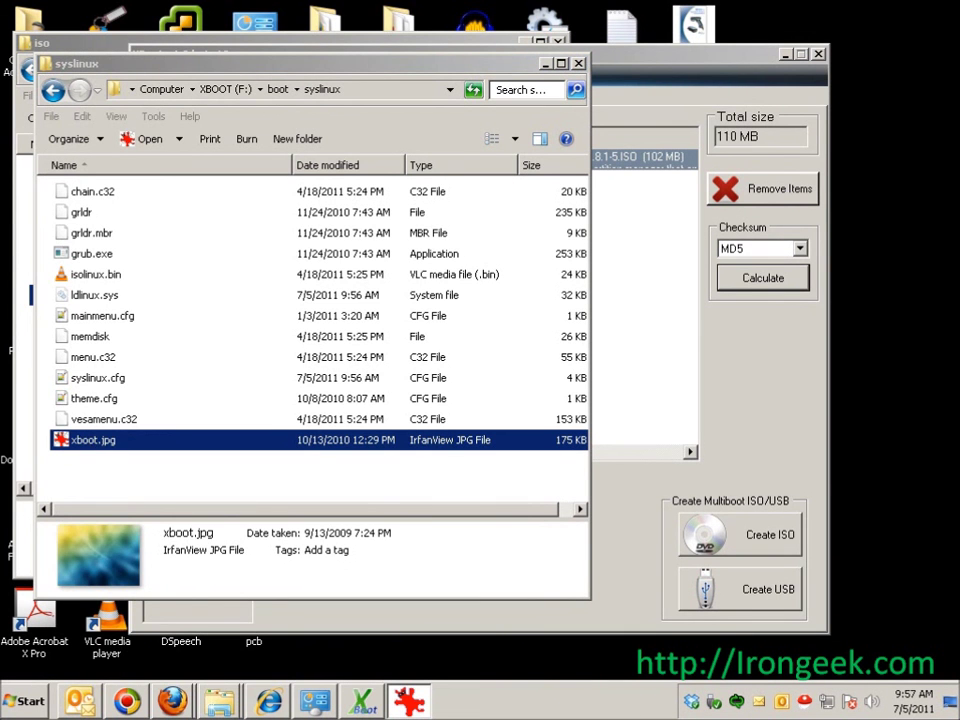